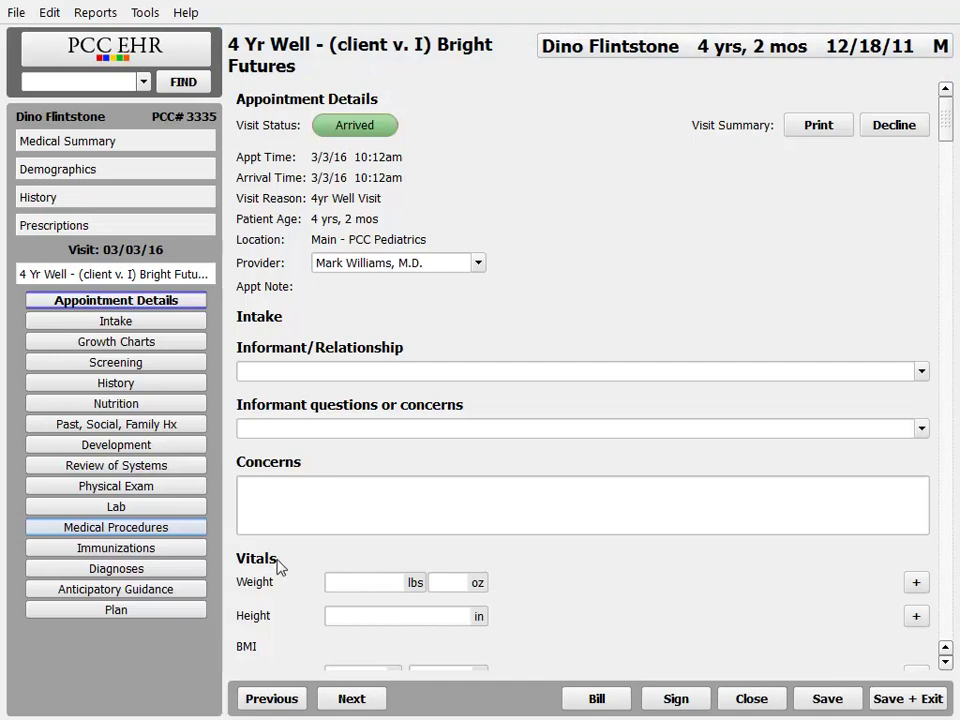
Step: Order the Burn treatment medical procedure and the DTaP immunization for this visit
{"action": "left_click", "coordinate": [180, 531]}
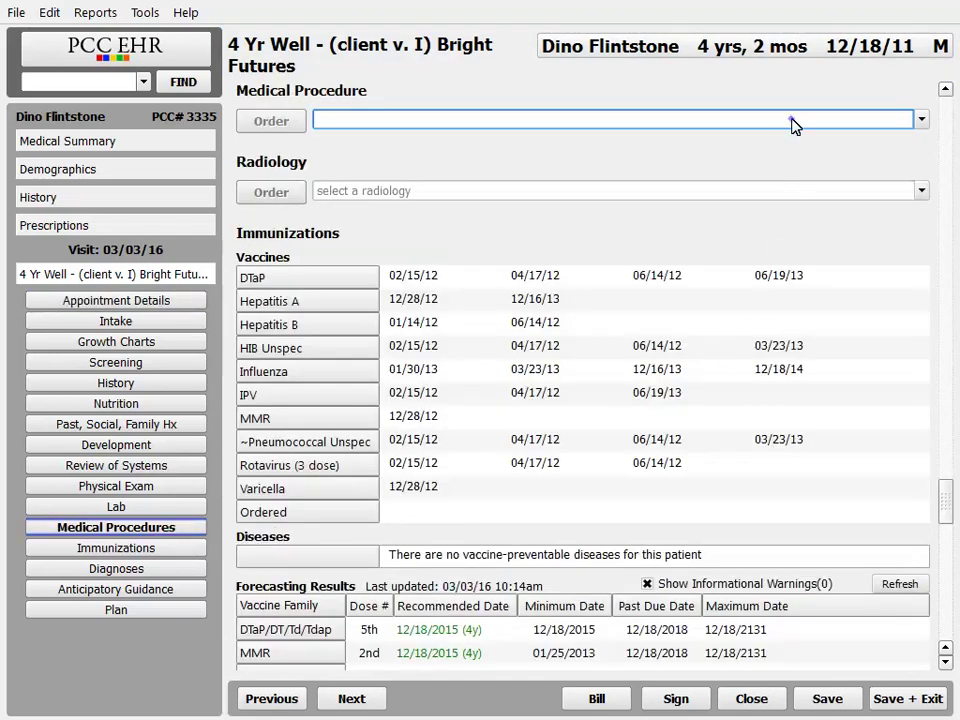
{"action": "type", "text": "bu"}
{"action": "key", "text": "Return"}
{"action": "left_click", "coordinate": [269, 124]}
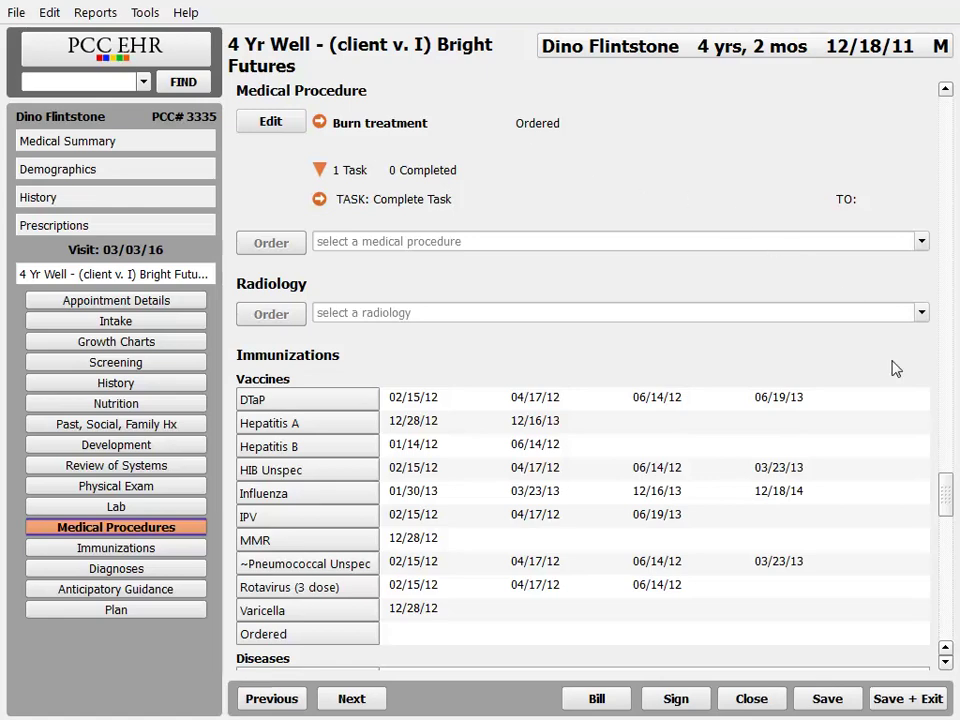
{"action": "left_click", "coordinate": [945, 583]}
{"action": "left_click", "coordinate": [298, 460]}
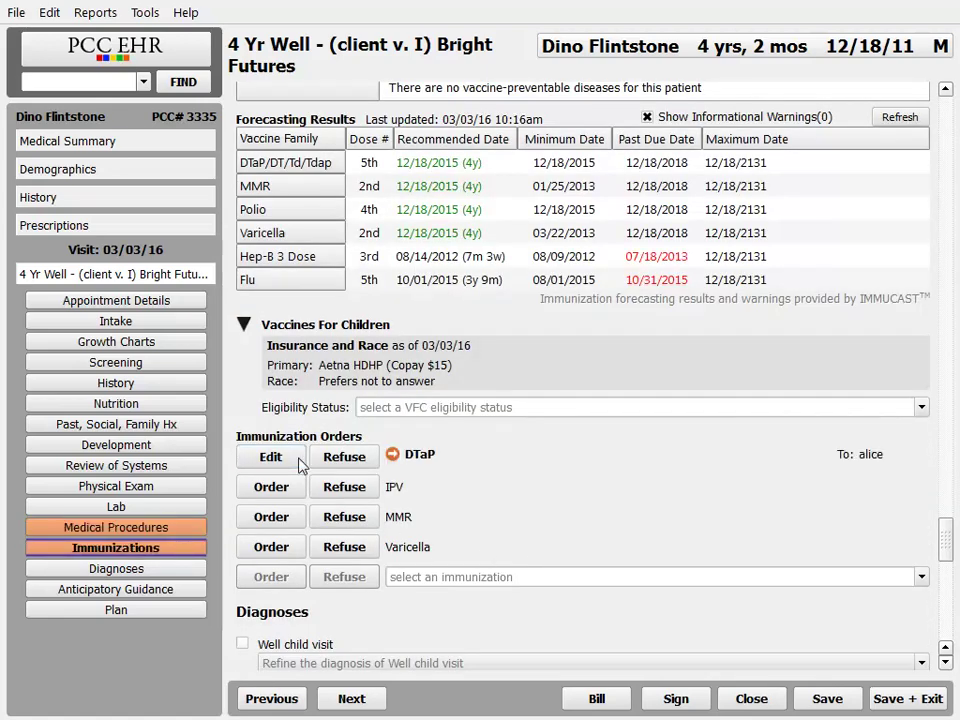
Step: Order the Cholesterol and Rapid Strep labs in the visit's Lab section
{"action": "left_click", "coordinate": [190, 507]}
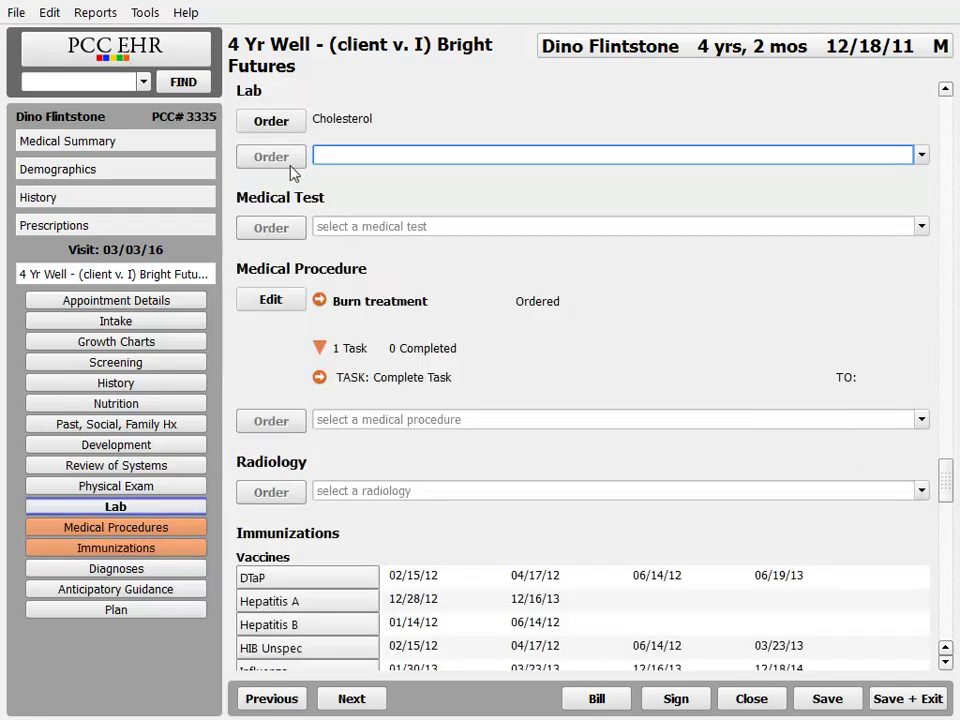
{"action": "left_click", "coordinate": [291, 126]}
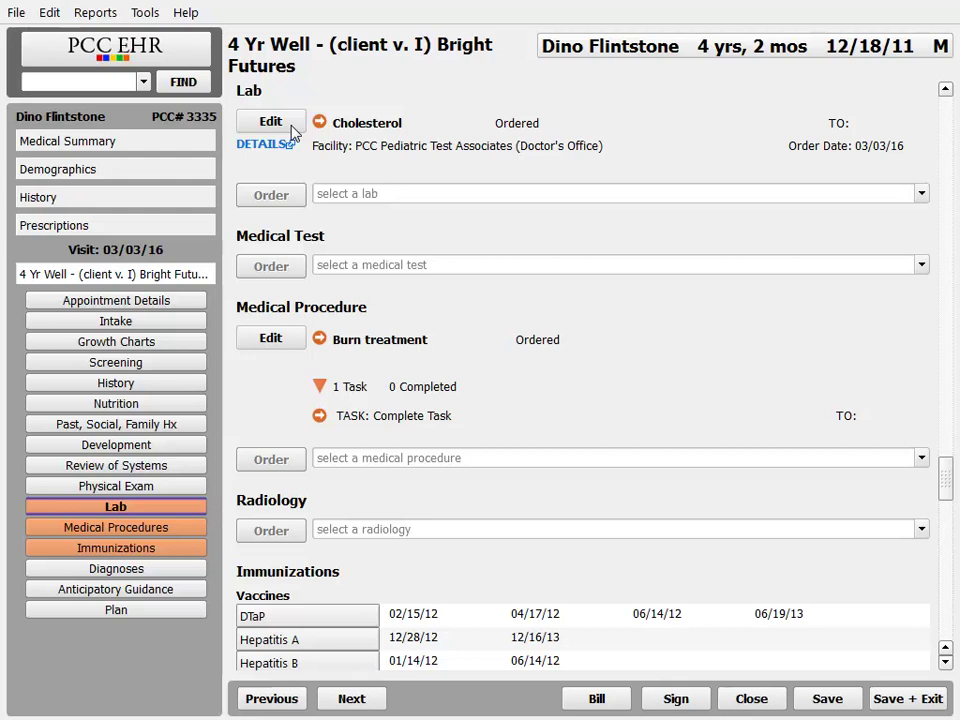
{"action": "left_click", "coordinate": [399, 194]}
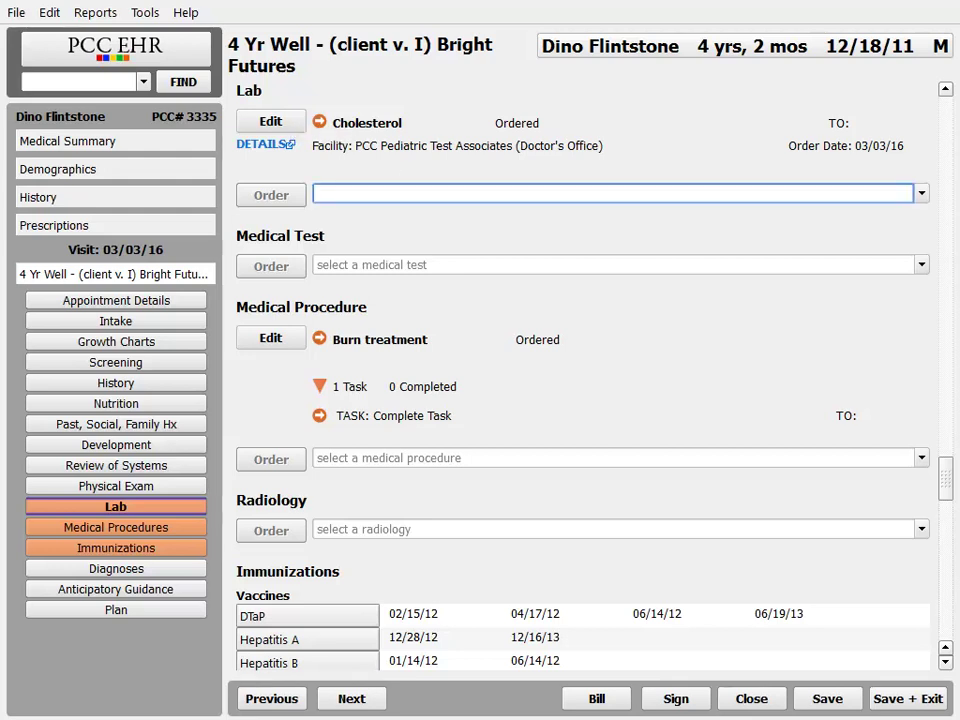
{"action": "type", "text": "rapid"}
{"action": "left_click", "coordinate": [422, 229]}
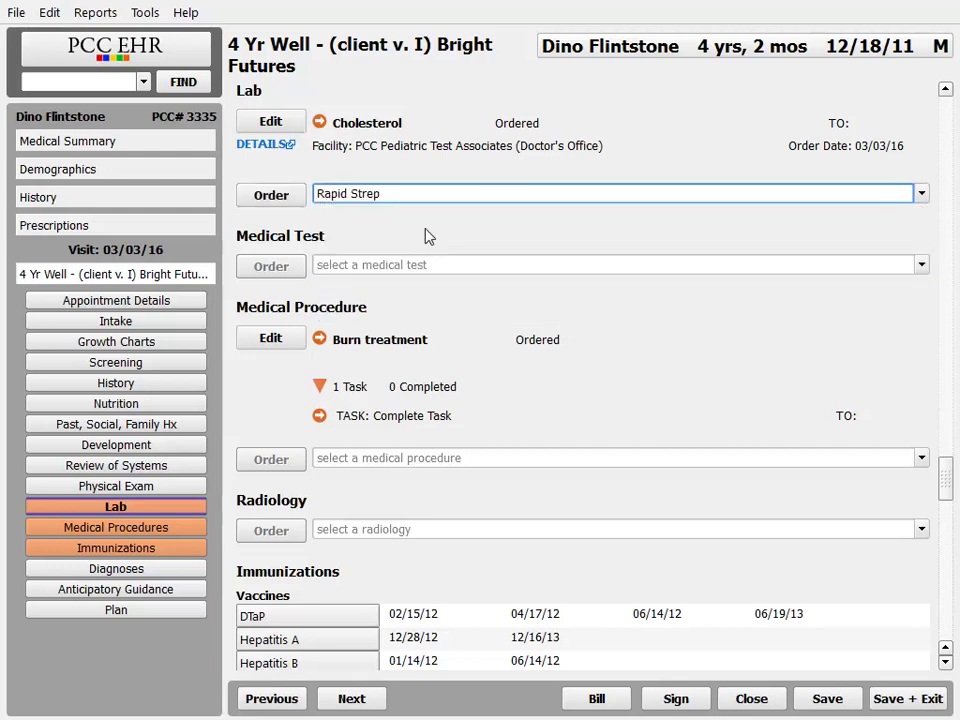
{"action": "left_click", "coordinate": [280, 197]}
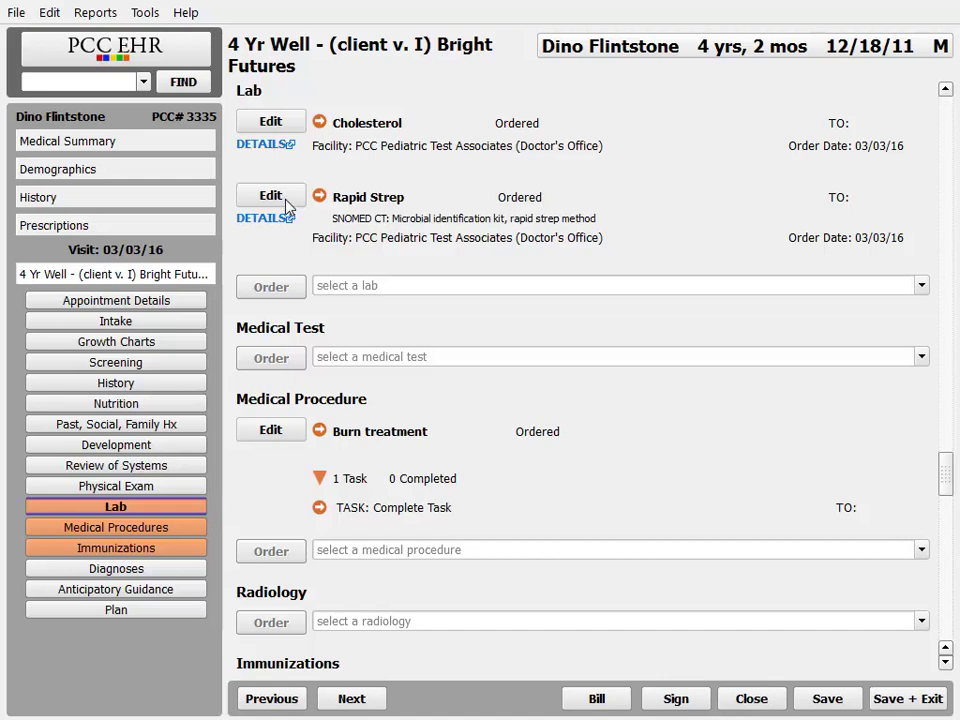
Step: Open the Rapid Strep order for editing and assign it to the first listed staff user
{"action": "left_click", "coordinate": [283, 200]}
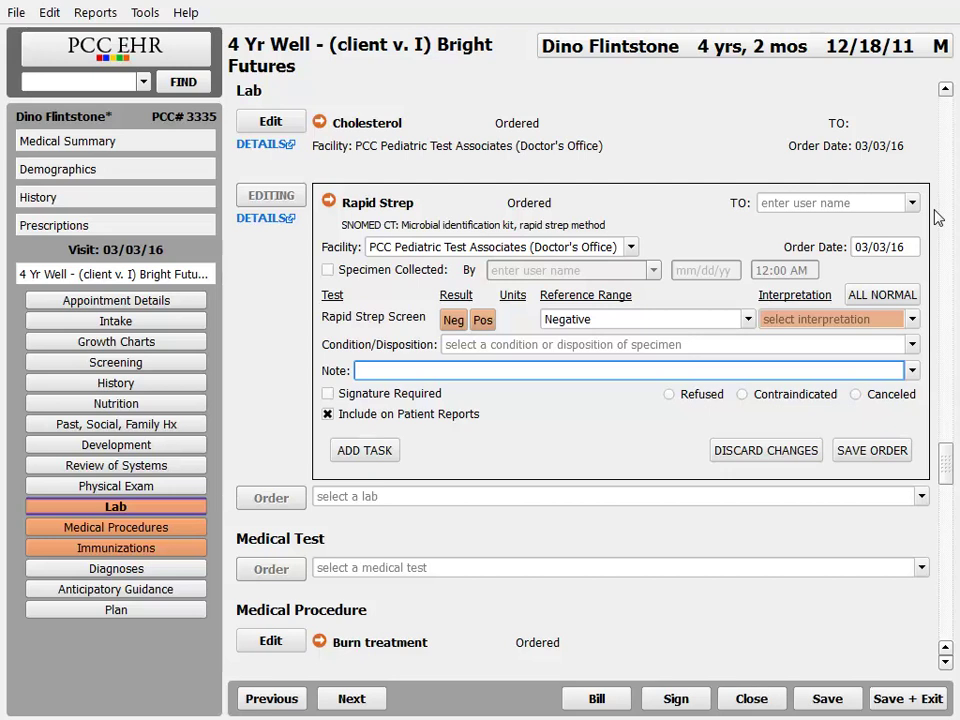
{"action": "left_click", "coordinate": [912, 203]}
{"action": "left_click", "coordinate": [897, 237]}
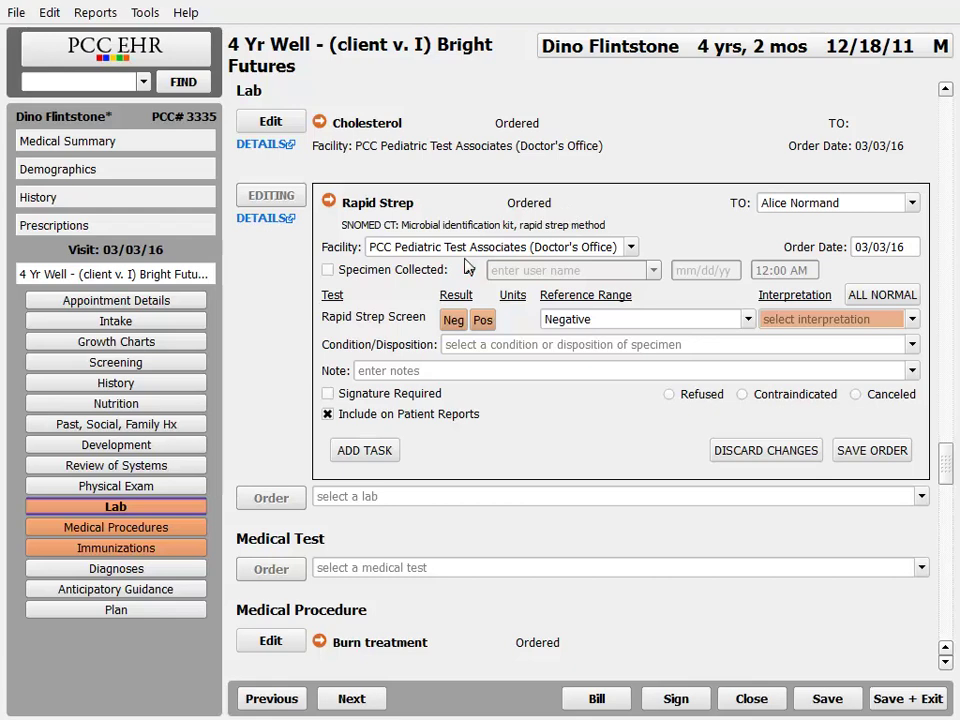
Step: Order the Urinalysis lab and open that order for editing
{"action": "left_click", "coordinate": [345, 497]}
{"action": "type", "text": "urin"}
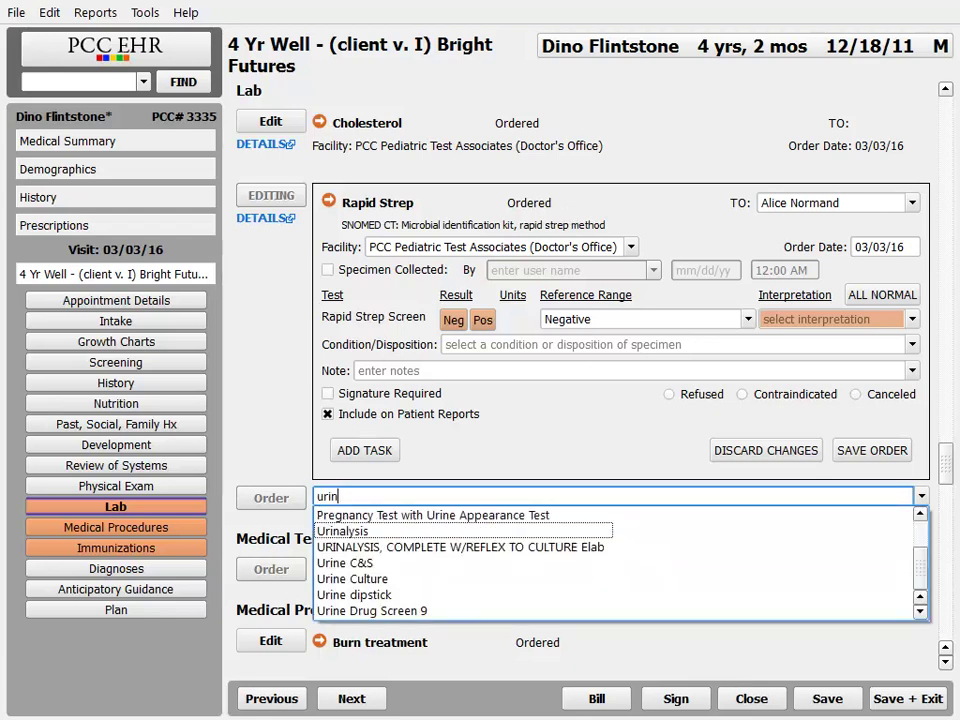
{"action": "key", "text": "Return"}
{"action": "left_click", "coordinate": [283, 498]}
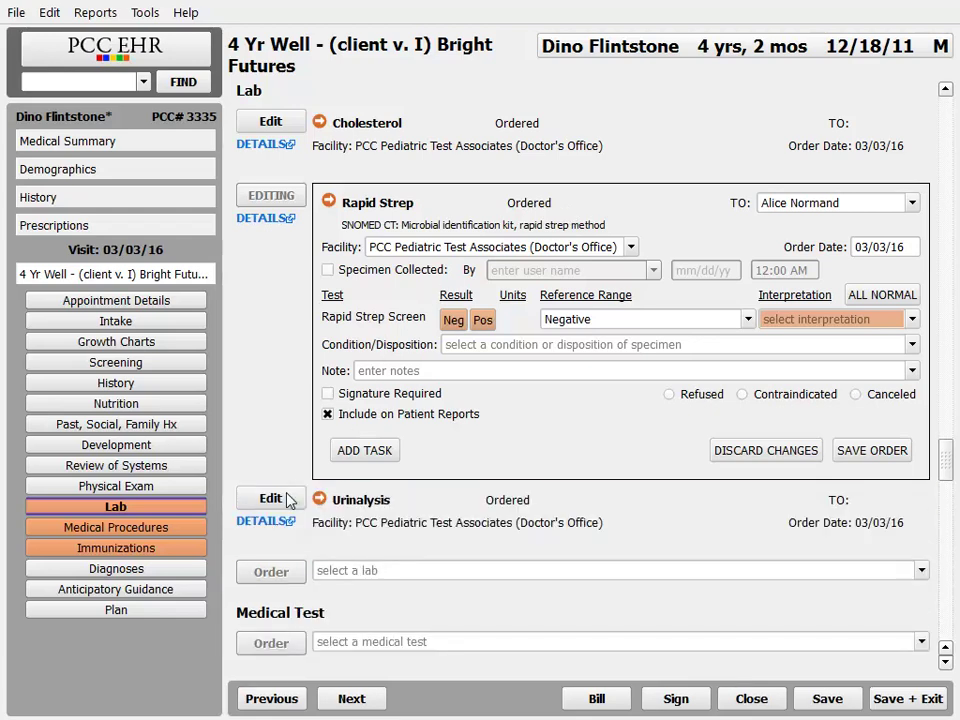
{"action": "left_click", "coordinate": [292, 506]}
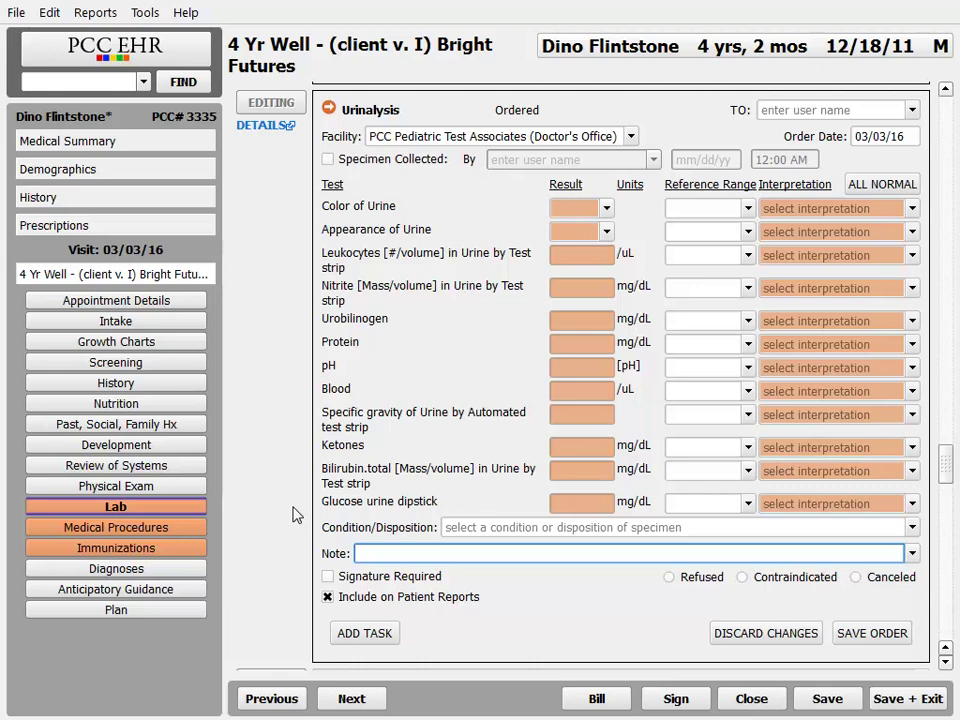
Step: Open Lab Configuration and expand the CBC lab order to view its included tests
{"action": "left_click", "coordinate": [146, 14]}
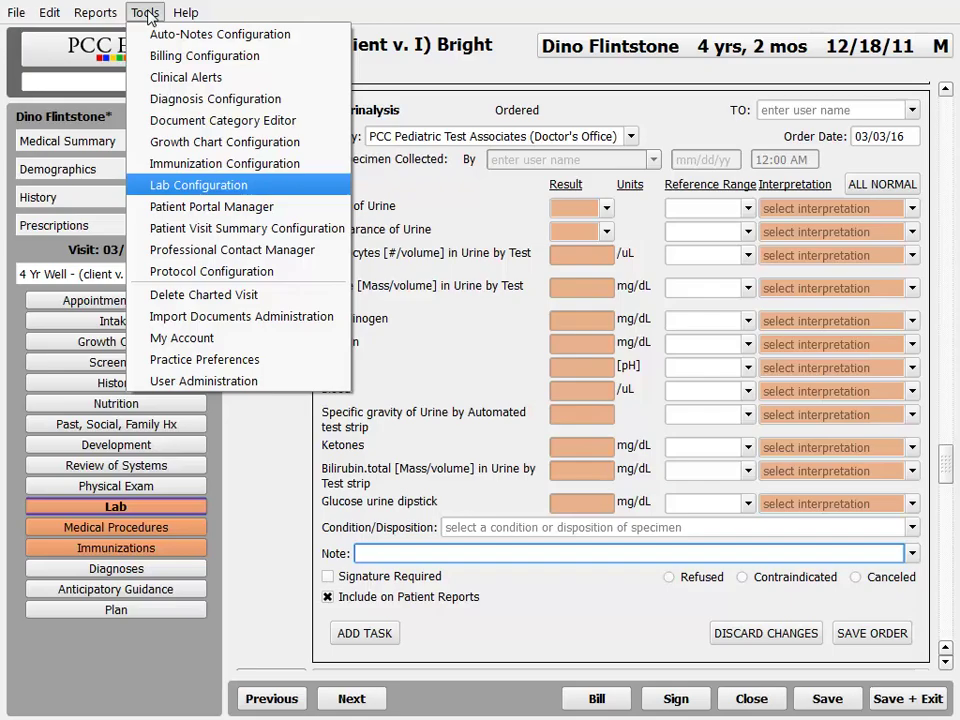
{"action": "left_click", "coordinate": [200, 185]}
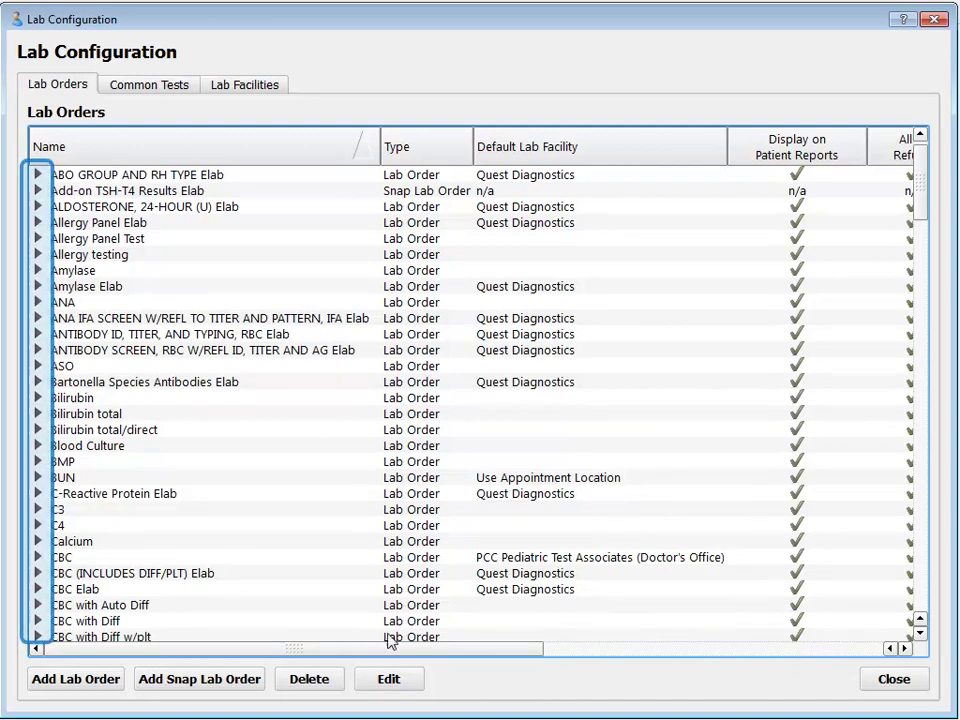
{"action": "left_click", "coordinate": [37, 557]}
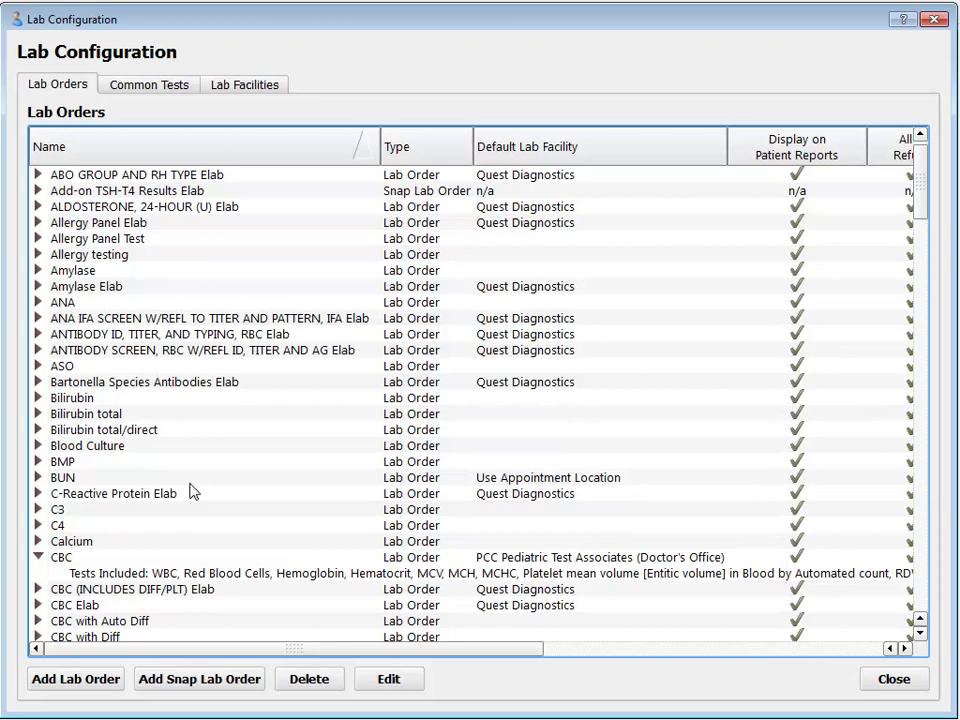
Step: Open the Lead Screen lab order for editing and clear its default lab facility
{"action": "left_click", "coordinate": [918, 545]}
{"action": "left_click", "coordinate": [918, 545]}
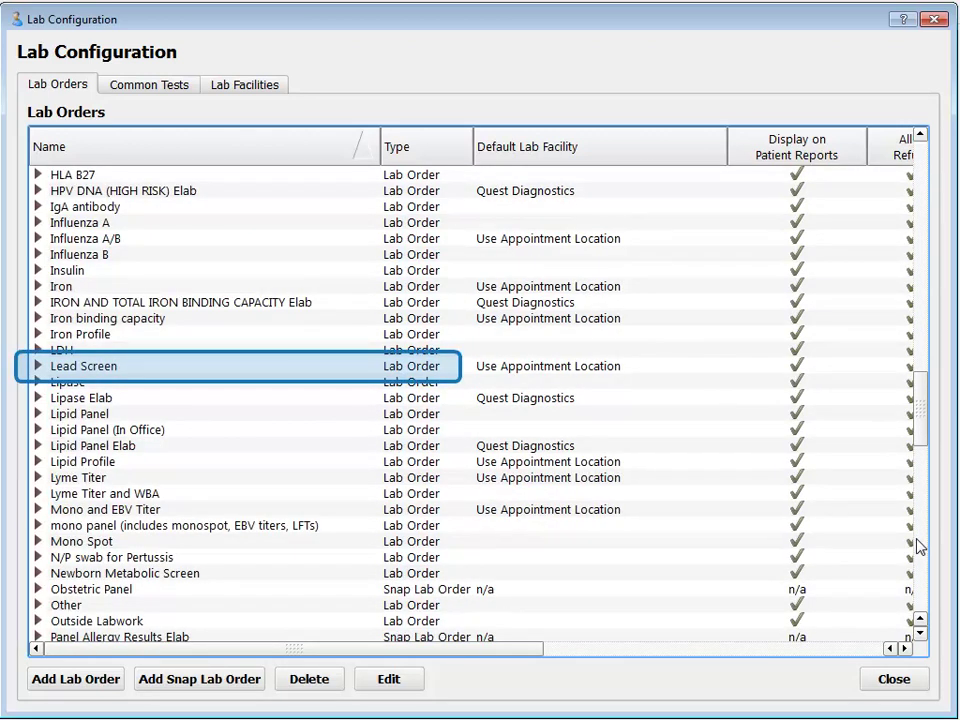
{"action": "double_click", "coordinate": [80, 368]}
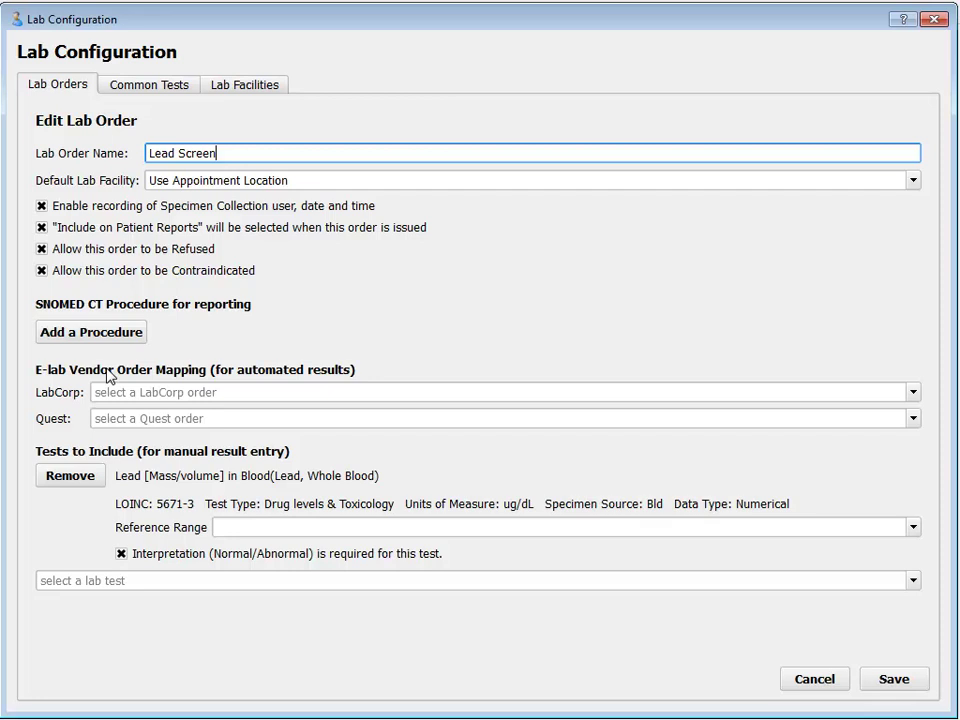
{"action": "left_click", "coordinate": [912, 181]}
{"action": "key", "text": "Up"}
{"action": "key", "text": "Return"}
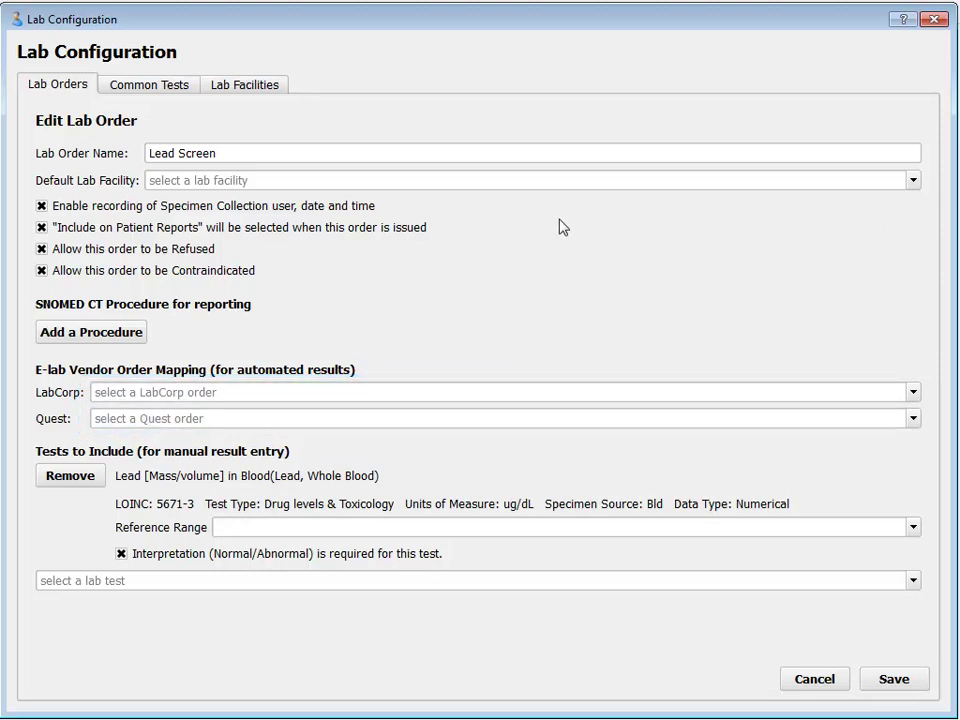
Step: Map the Lead Screen order to the Quest vendor order LEAD, BLOOD (599)
{"action": "left_click", "coordinate": [180, 418]}
{"action": "type", "text": "lead"}
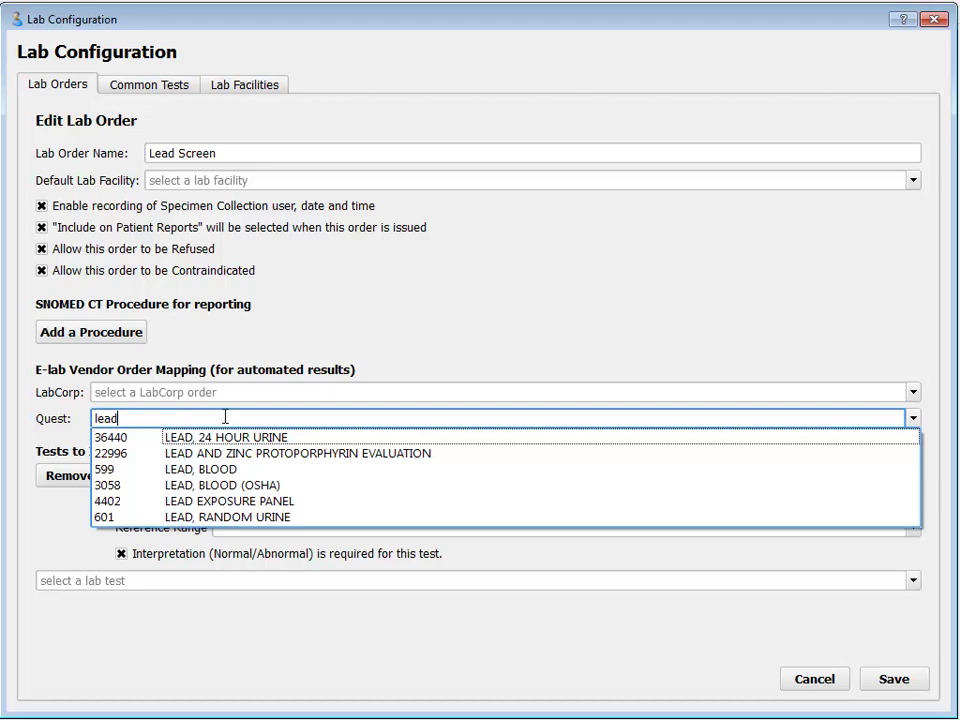
{"action": "left_click", "coordinate": [246, 472]}
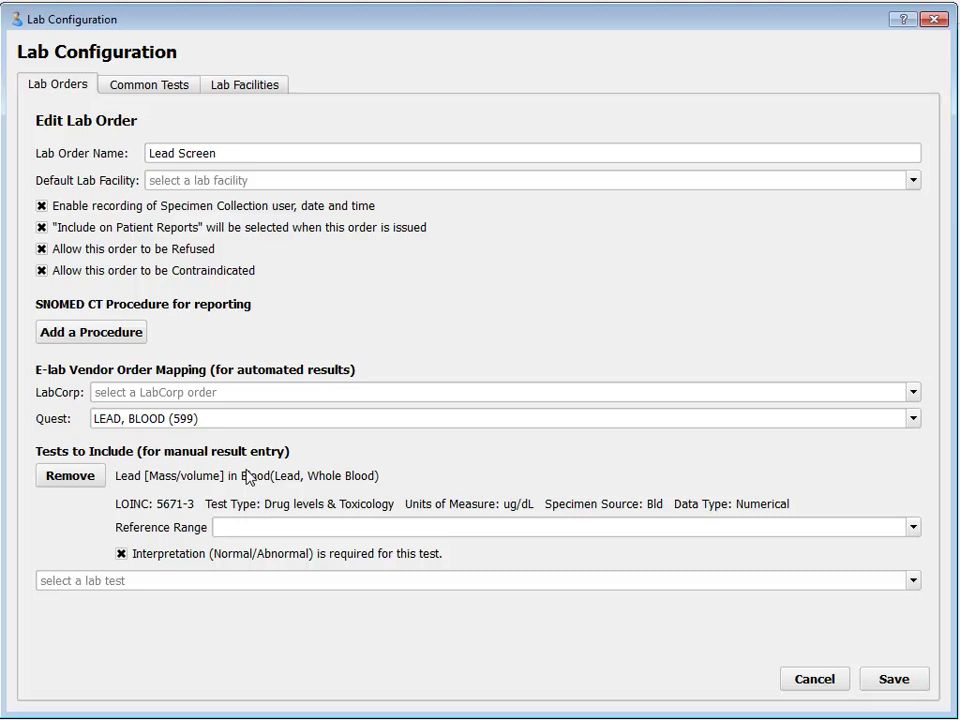
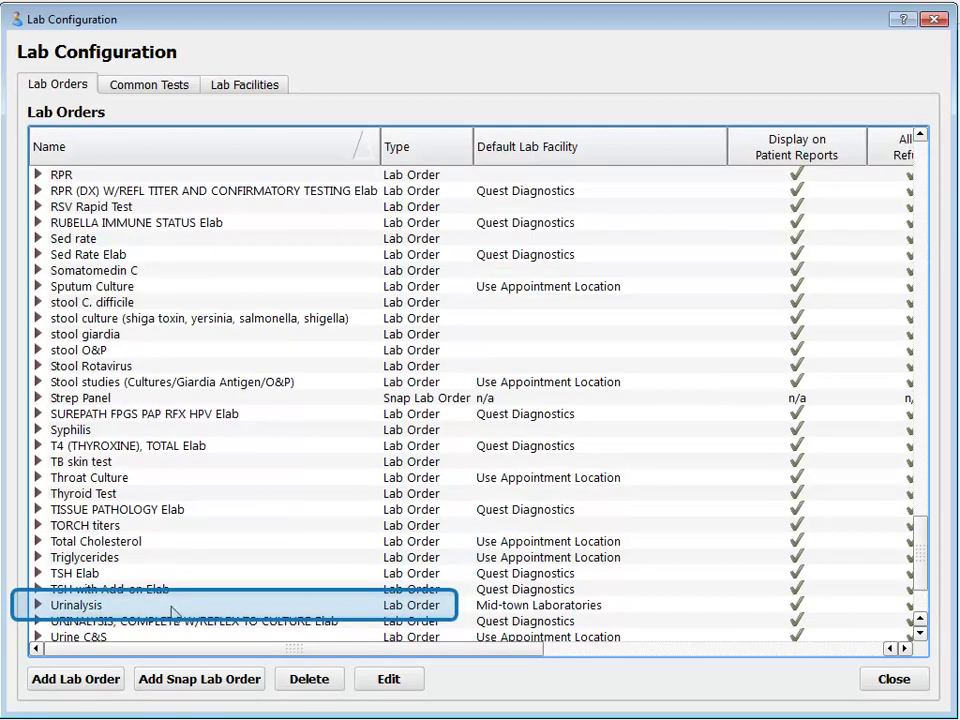
Step: Examine the Urinalysis lab order's settings and included tests, and leave without saving
{"action": "double_click", "coordinate": [256, 606]}
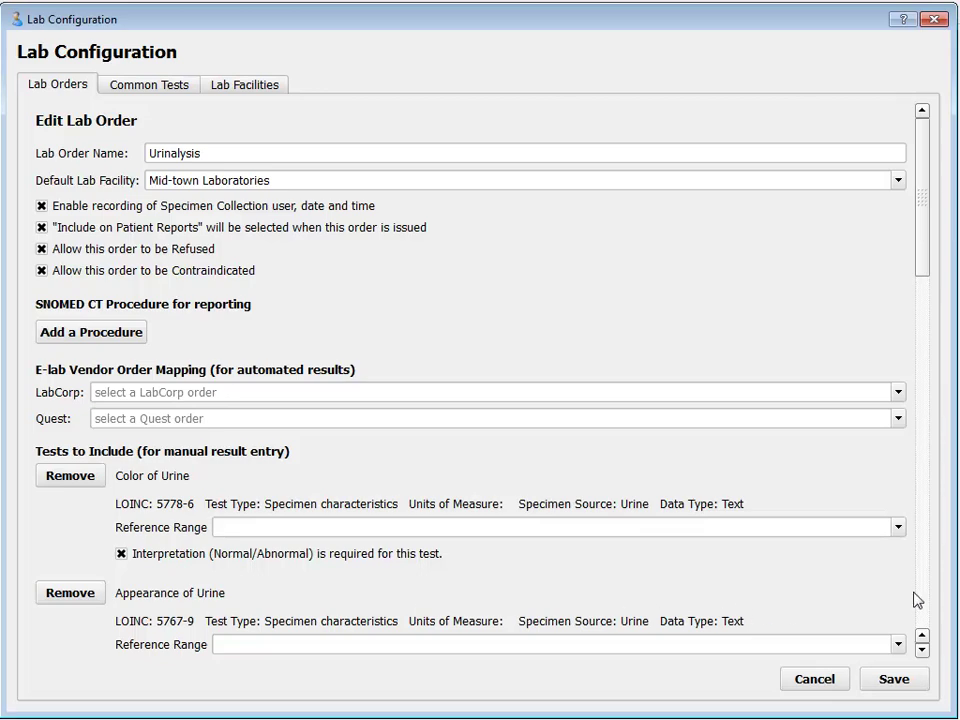
{"action": "scroll", "coordinate": [915, 600], "scroll_direction": "down", "scroll_amount": 5}
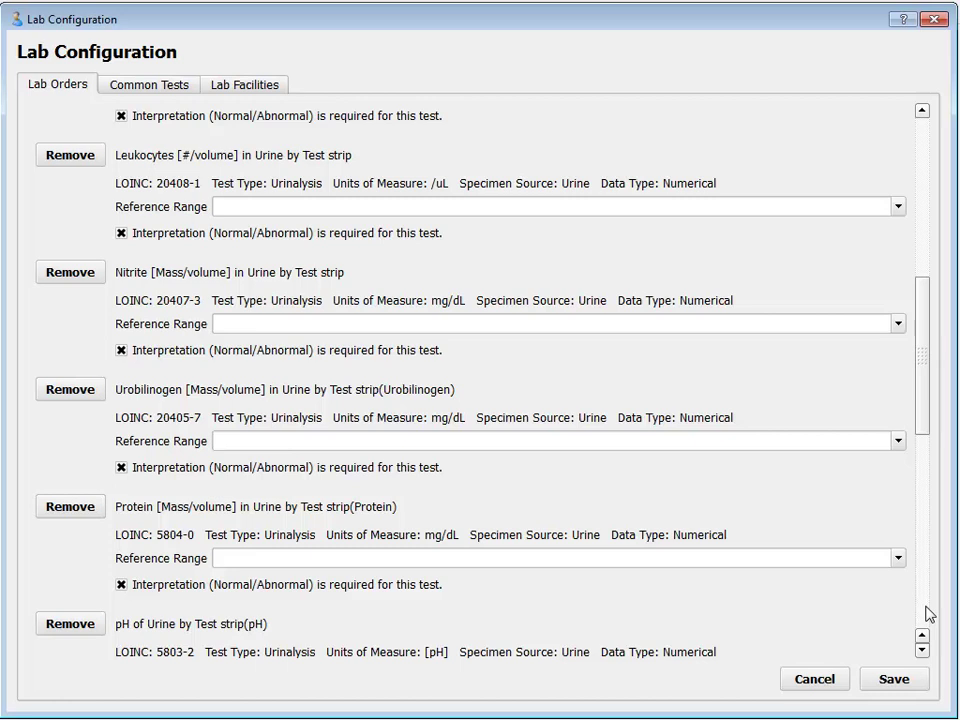
{"action": "left_click", "coordinate": [826, 680]}
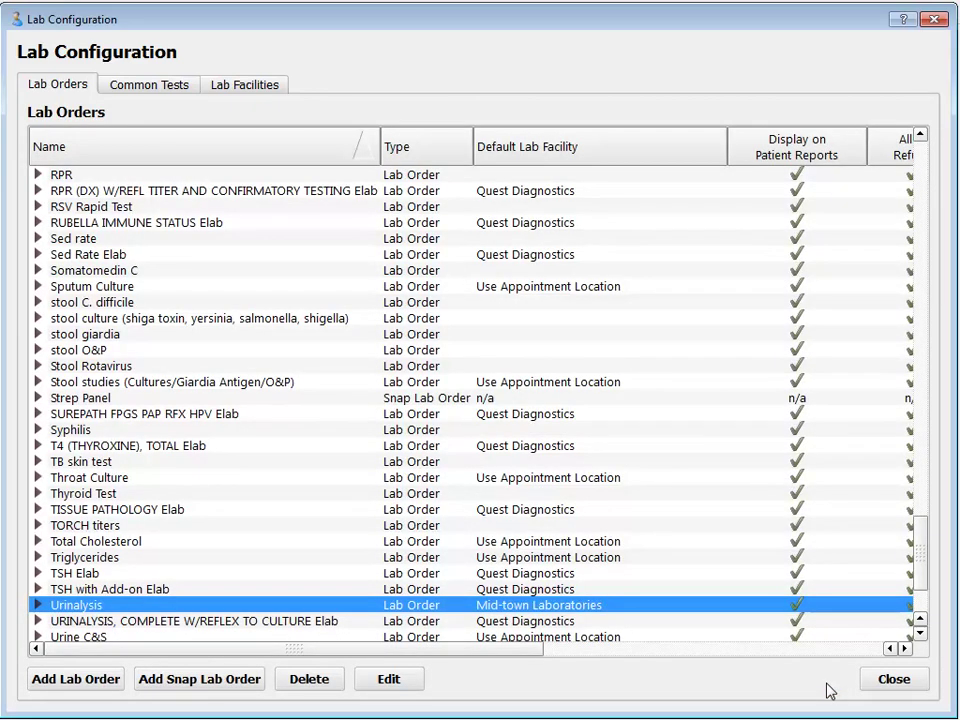
Step: Add a new lab order named Urine Dip with Use Appointment Location as its default lab facility
{"action": "left_click", "coordinate": [76, 679]}
{"action": "type", "text": "Urine "}
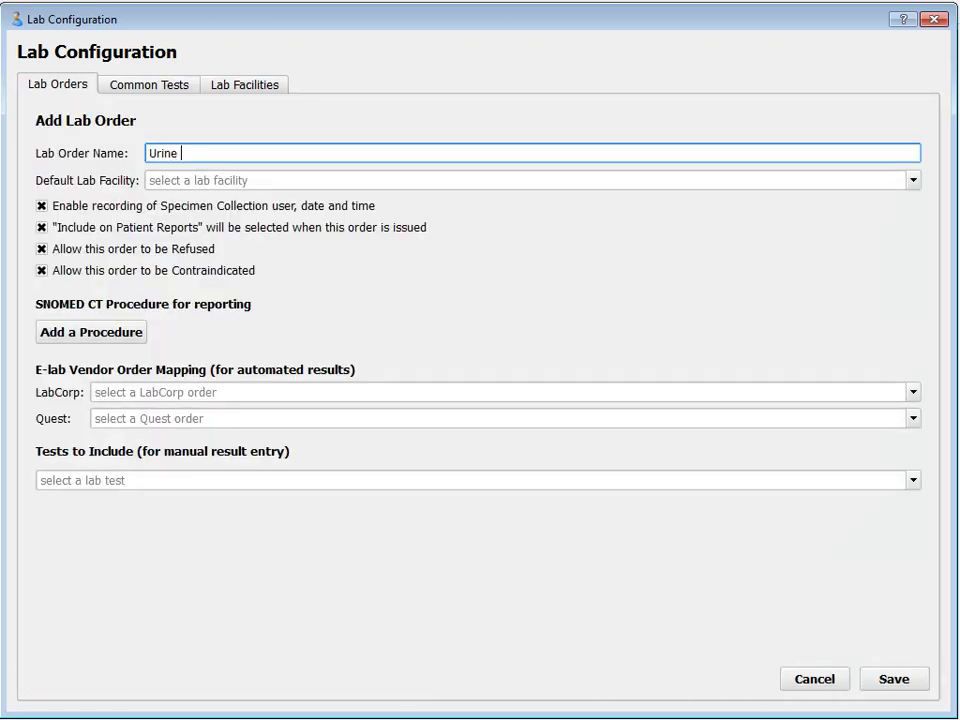
{"action": "type", "text": "Dip"}
{"action": "key", "text": "Tab"}
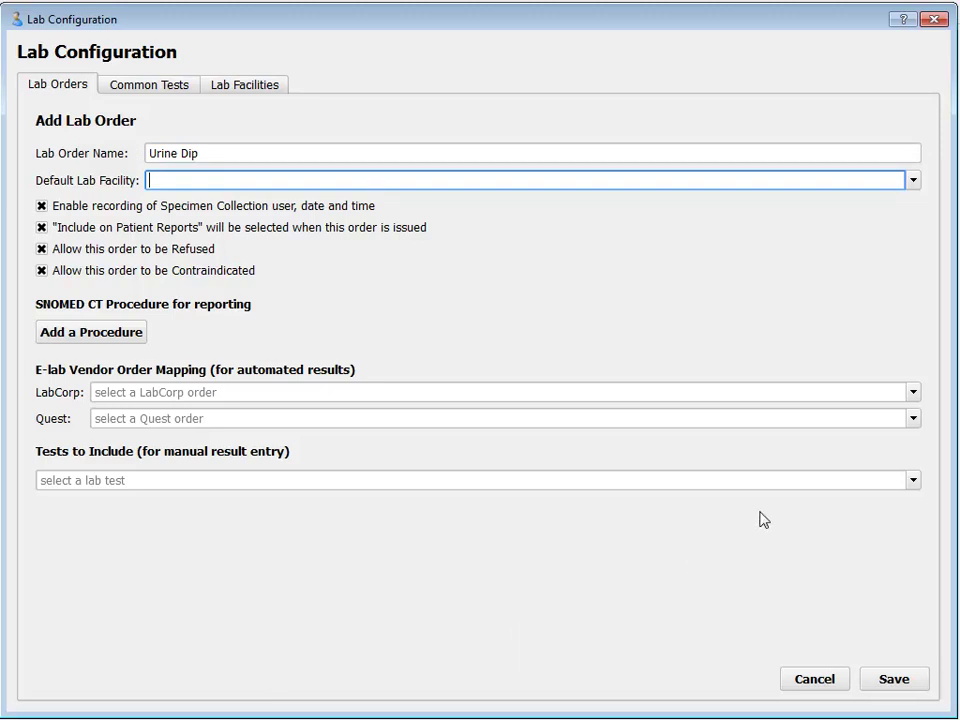
{"action": "left_click", "coordinate": [905, 183]}
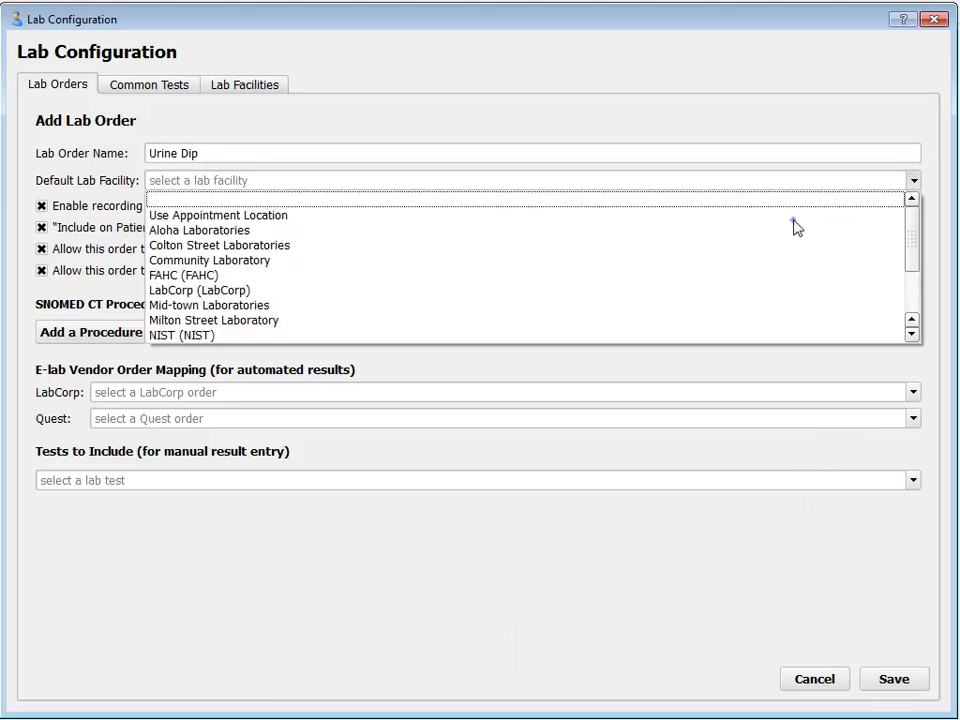
{"action": "left_click", "coordinate": [792, 218]}
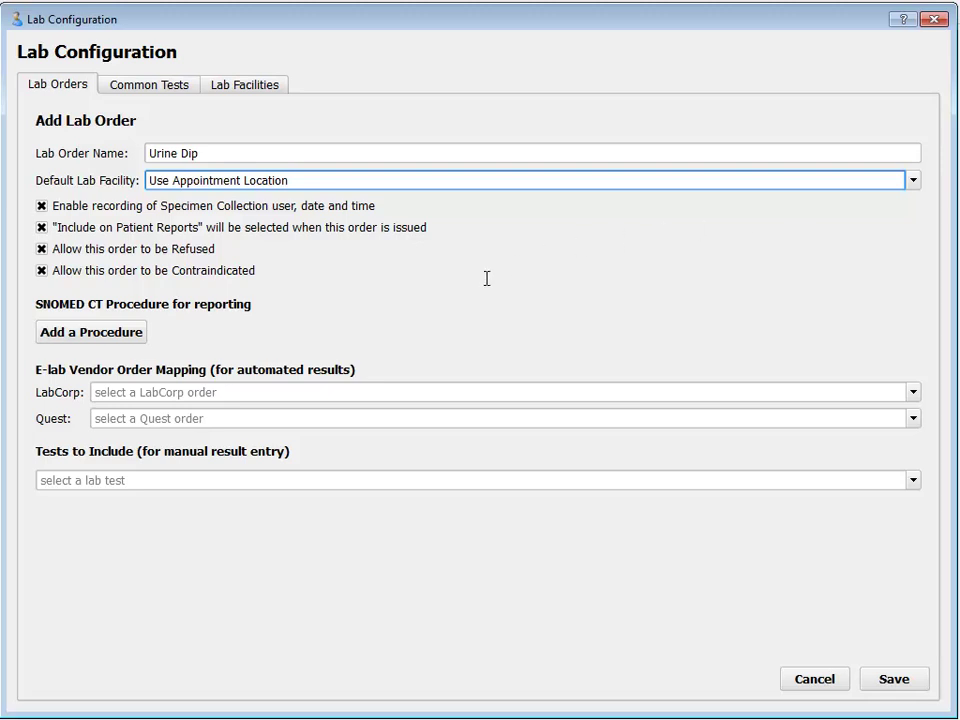
Step: Include tests 5778-6 Color of Urine, 5767-9 Appearance of Urine and 20408-1 Leukocytes in the Urine Dip order, and save it
{"action": "left_click", "coordinate": [349, 483]}
{"action": "type", "text": "5778-6"}
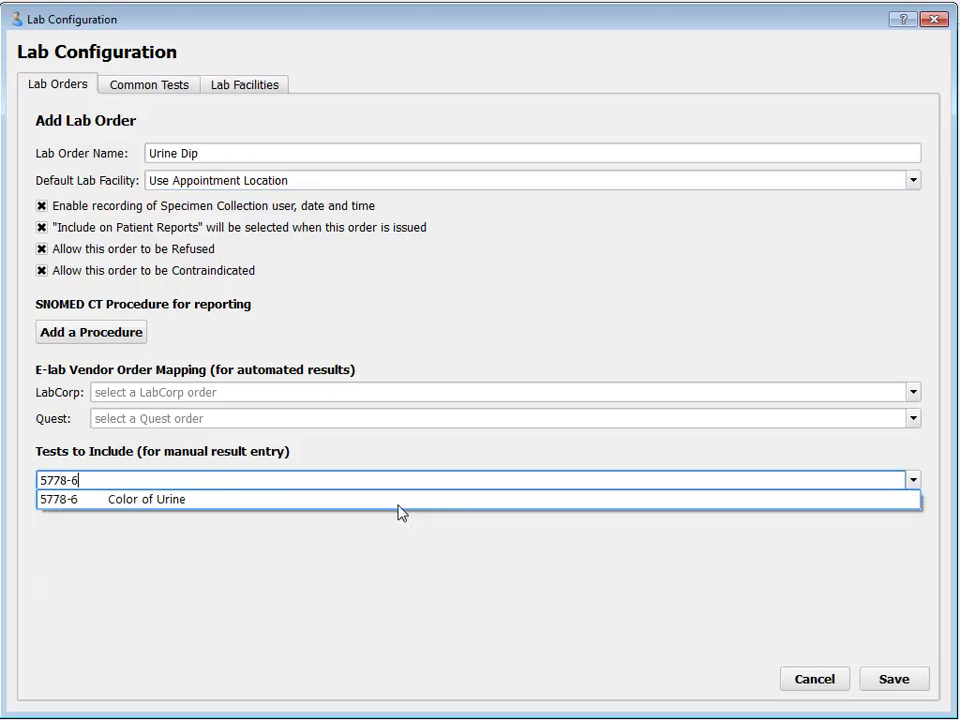
{"action": "key", "text": "Return"}
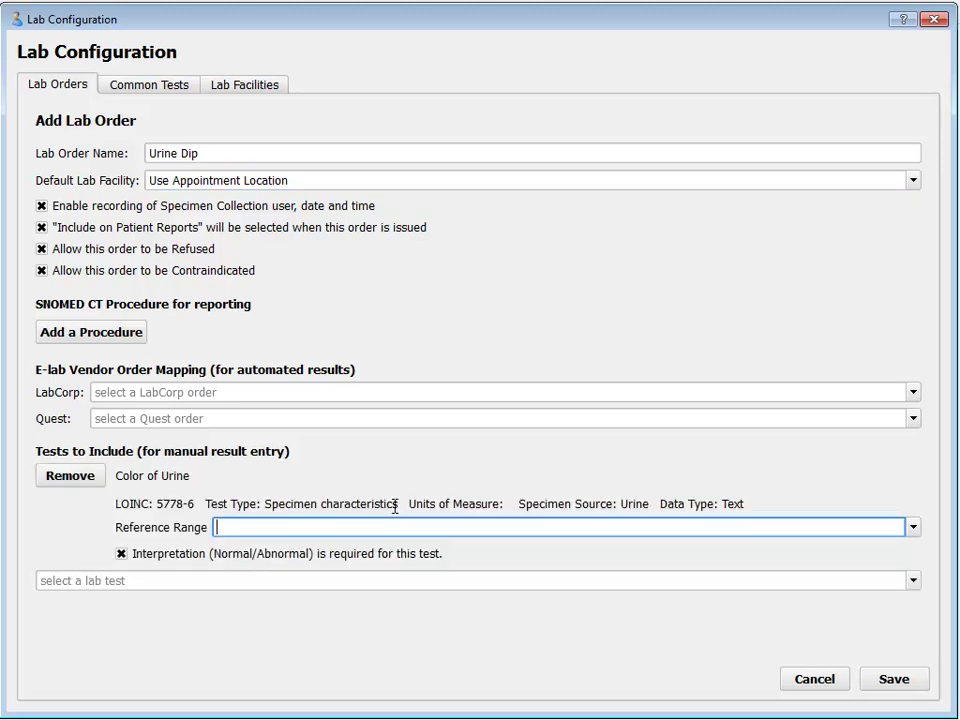
{"action": "left_click", "coordinate": [379, 581]}
{"action": "type", "text": "5767-9"}
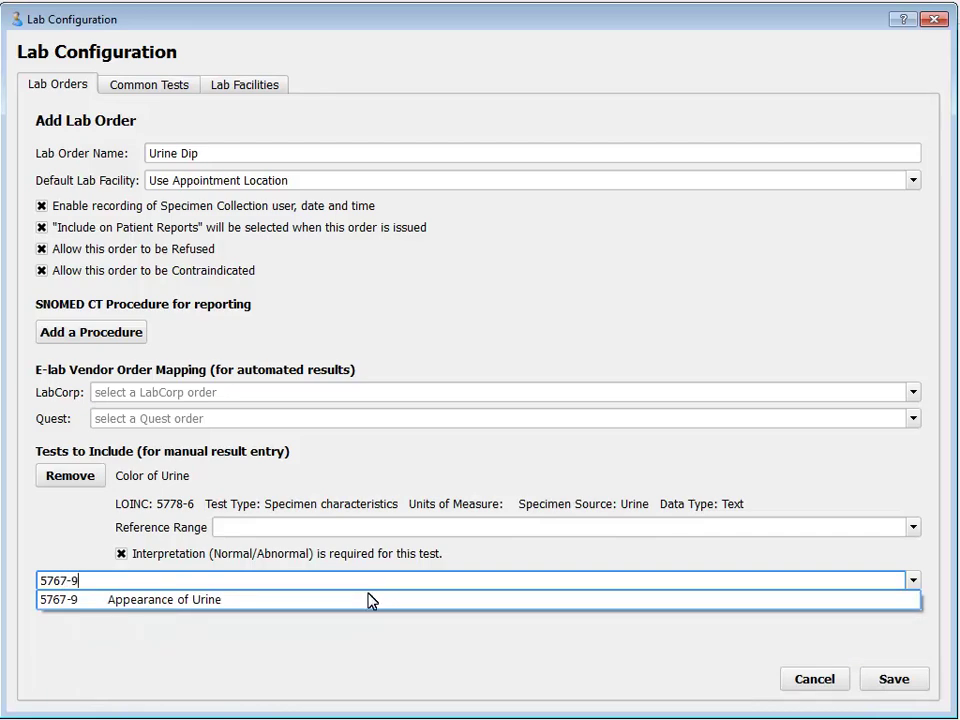
{"action": "key", "text": "Return"}
{"action": "left_click", "coordinate": [399, 640]}
{"action": "type", "text": "20408-1"}
{"action": "left_click", "coordinate": [419, 659]}
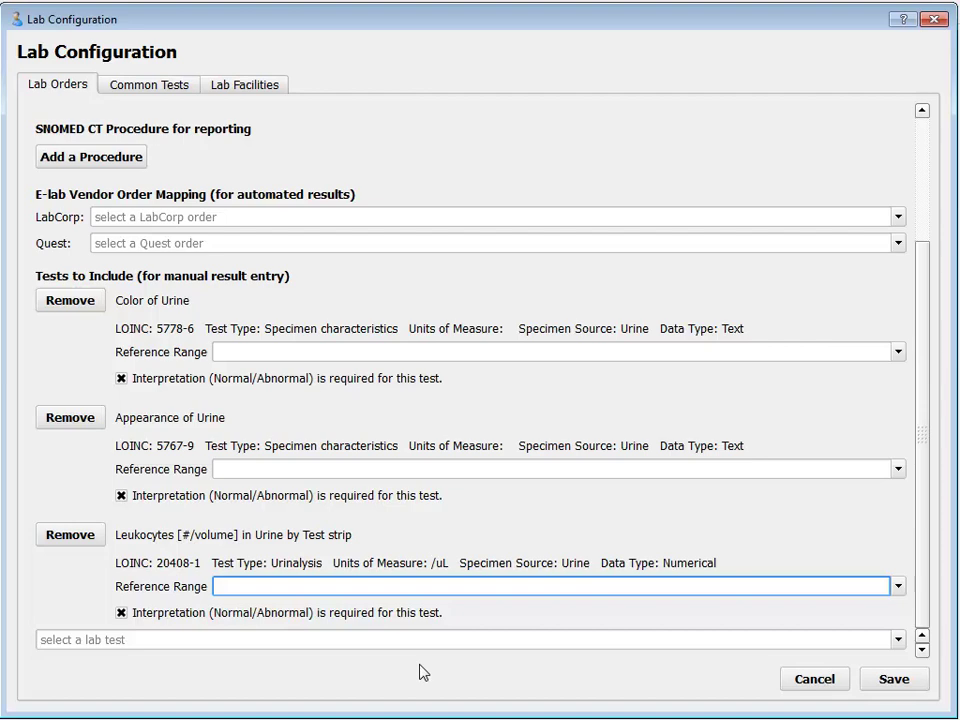
{"action": "left_click", "coordinate": [891, 684]}
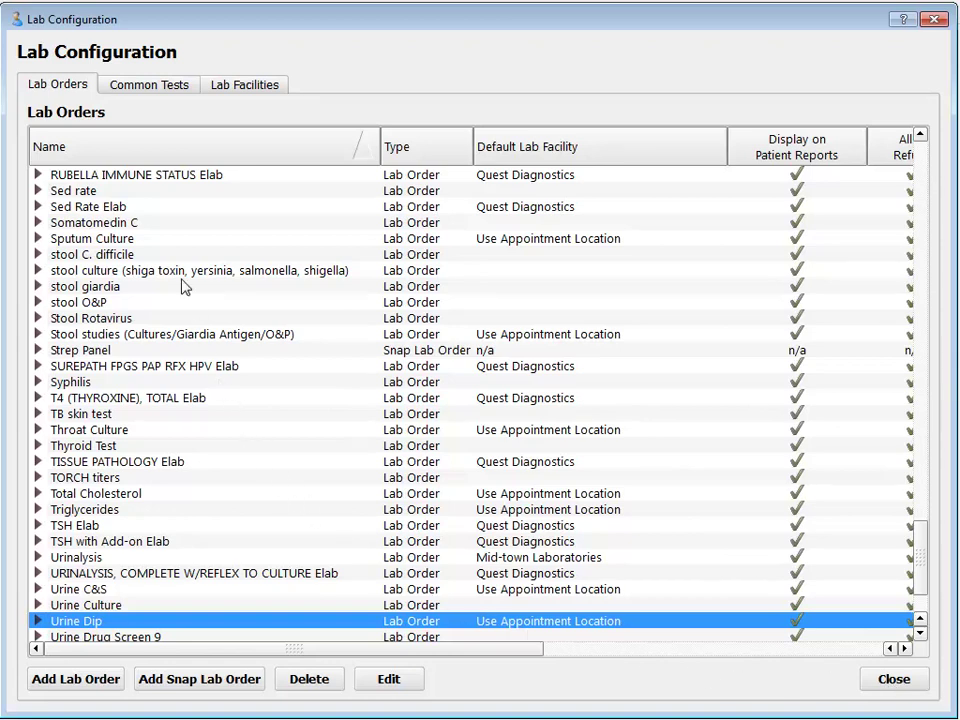
Step: Review the Common Tests library and the Lab Facilities list, and return to the lab orders
{"action": "left_click", "coordinate": [162, 90]}
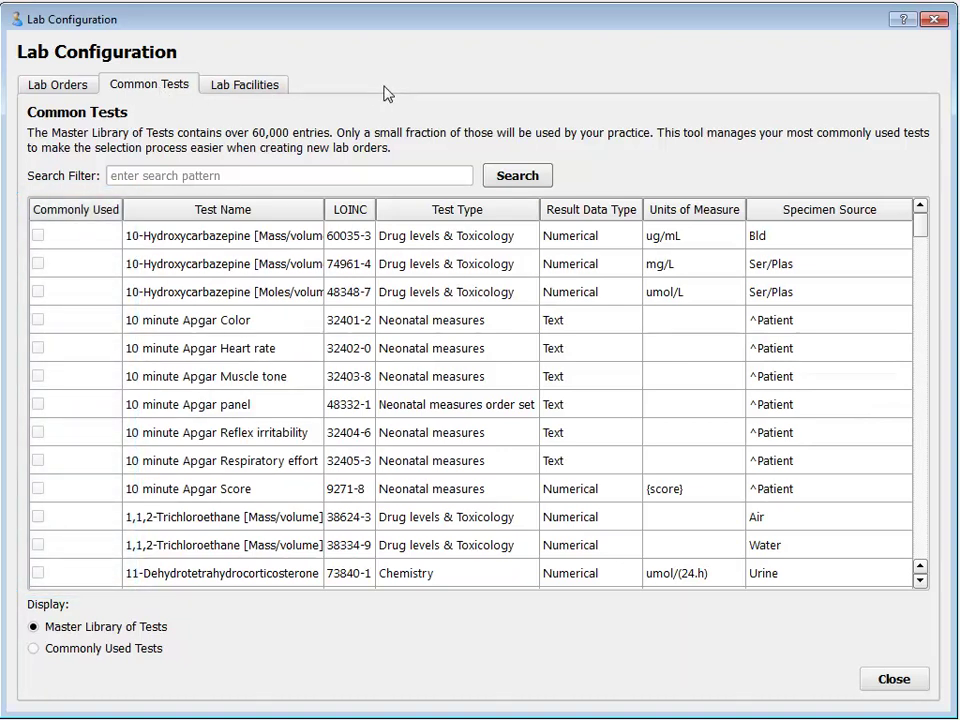
{"action": "left_click", "coordinate": [253, 91]}
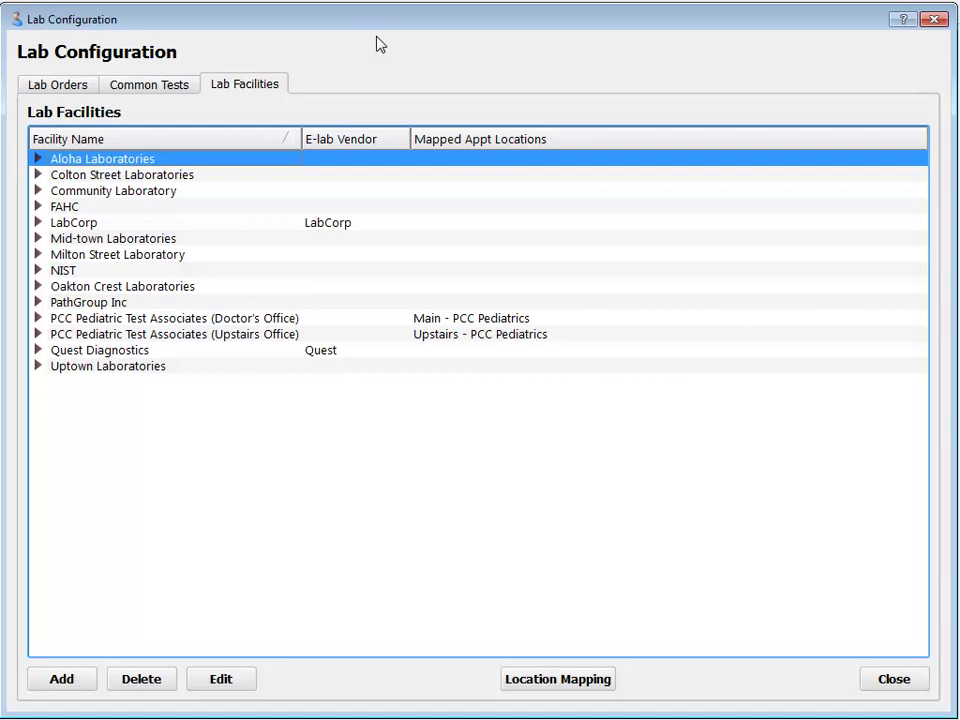
{"action": "key", "text": "ctrl+Tab"}
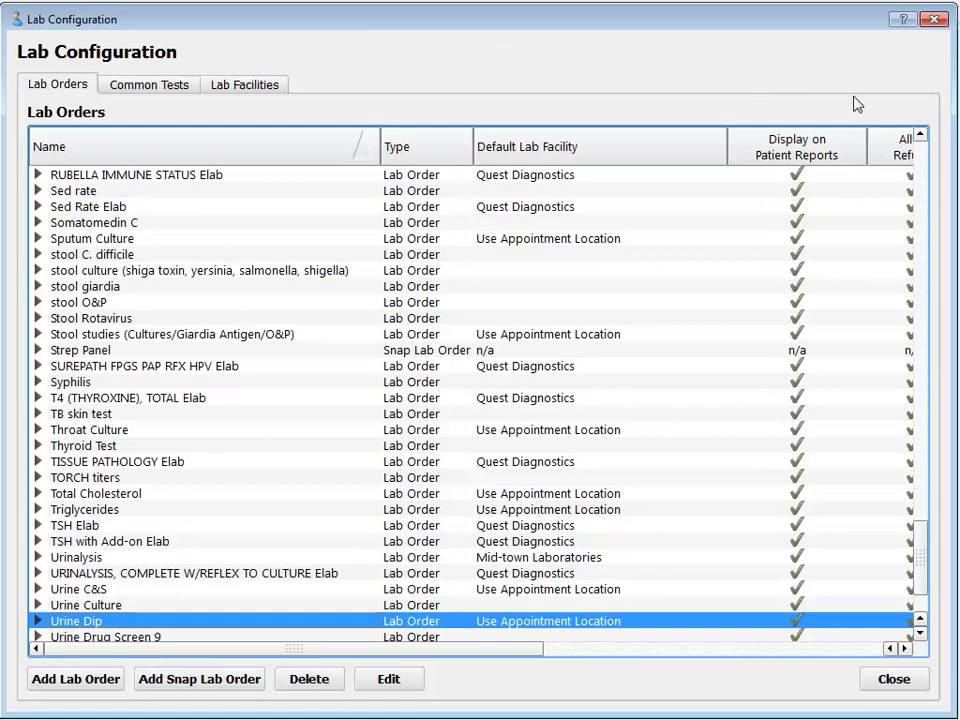
Step: Examine which labs the Rapid Strep and Overnight Culture snap lab order includes, and leave Lab Configuration without saving
{"action": "left_click", "coordinate": [920, 185]}
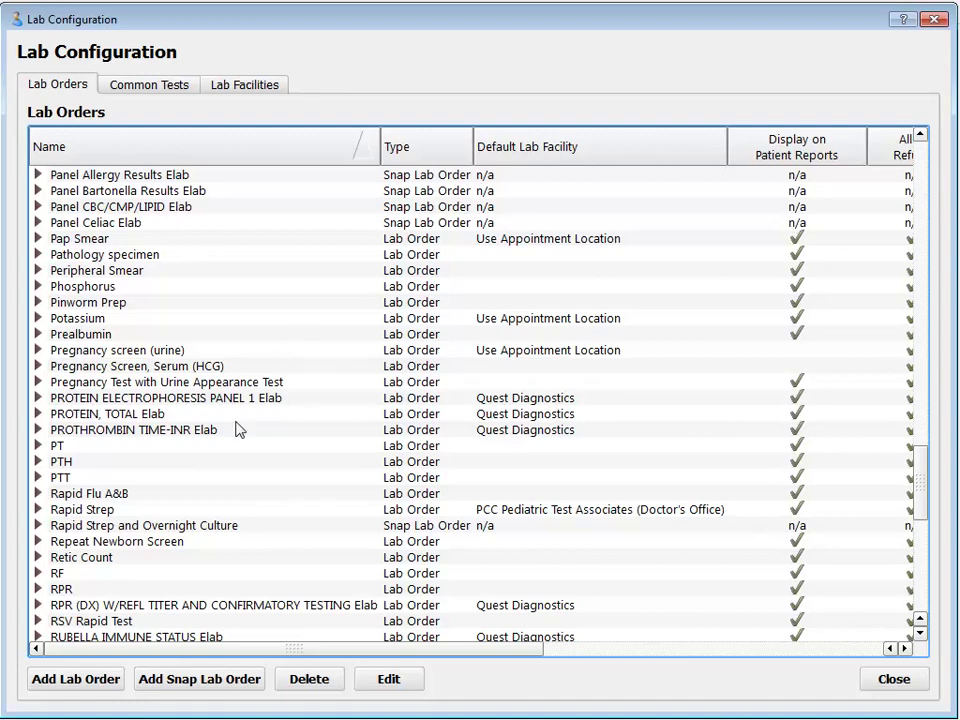
{"action": "double_click", "coordinate": [217, 527]}
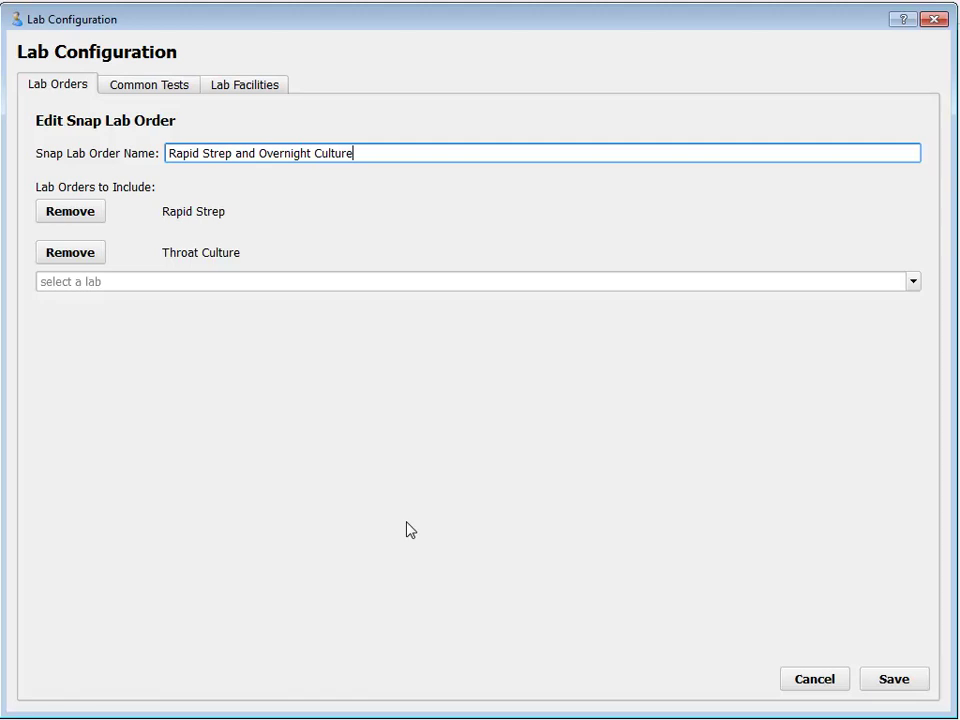
{"action": "left_click", "coordinate": [836, 683]}
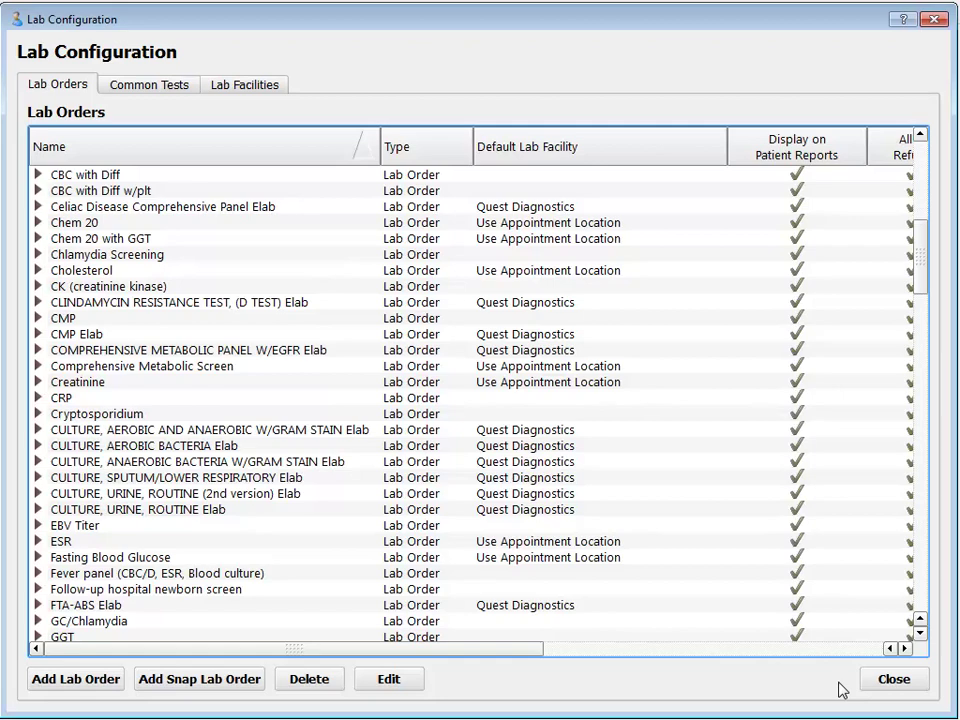
{"action": "left_click", "coordinate": [893, 680]}
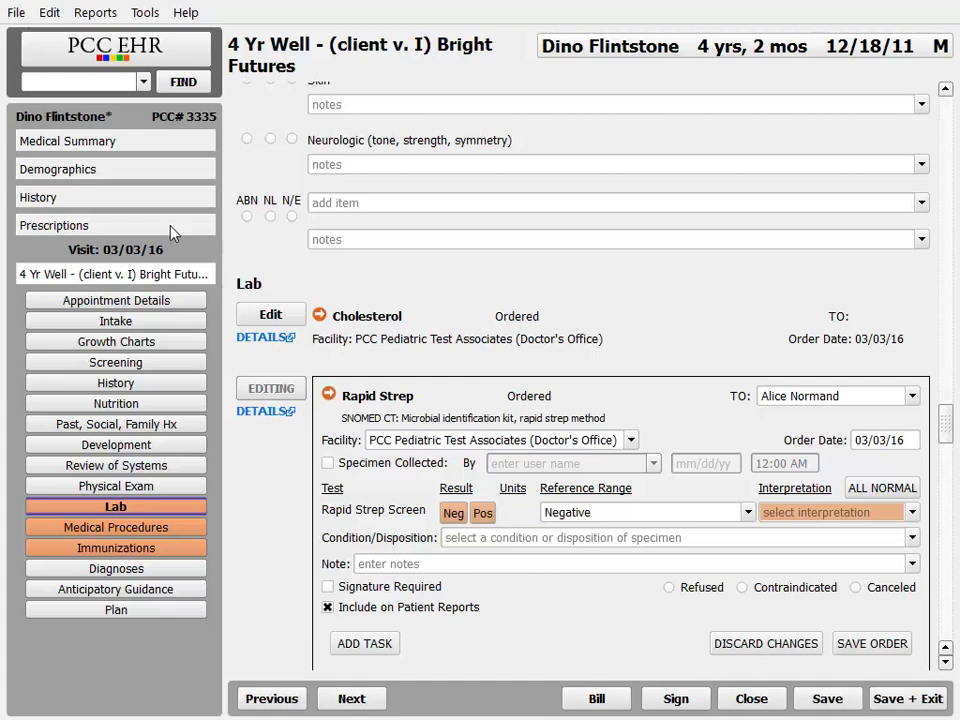
Step: In Protocol Configuration, examine the Lab Orders component of the 2 Yr Well - (client v. I) Bright Futures protocol, and leave it unedited
{"action": "left_click", "coordinate": [145, 12]}
{"action": "left_click", "coordinate": [220, 271]}
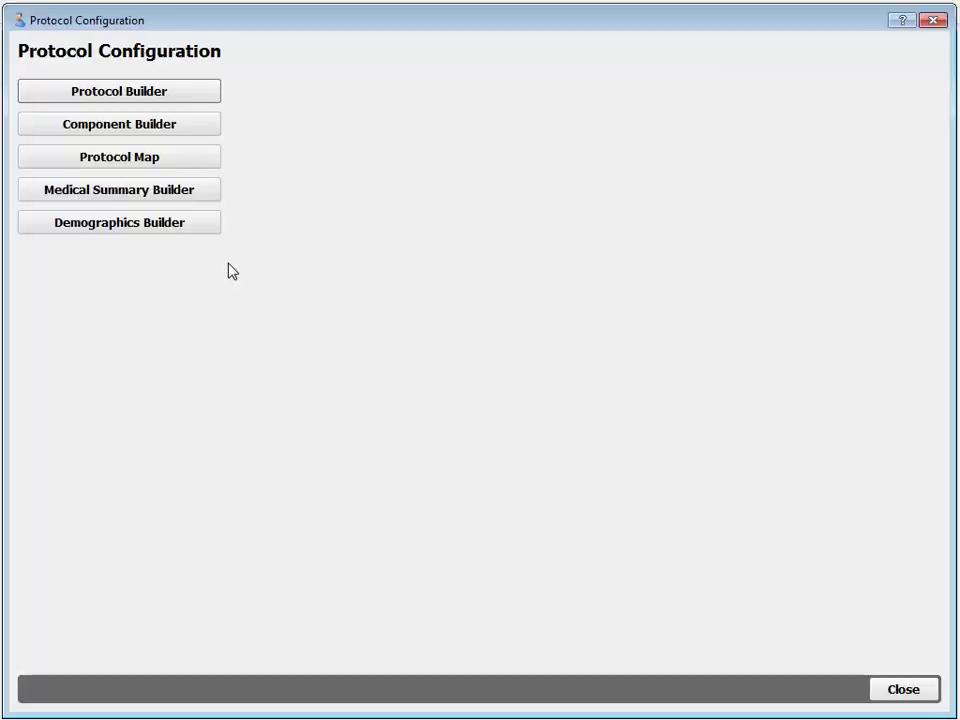
{"action": "left_click", "coordinate": [211, 92]}
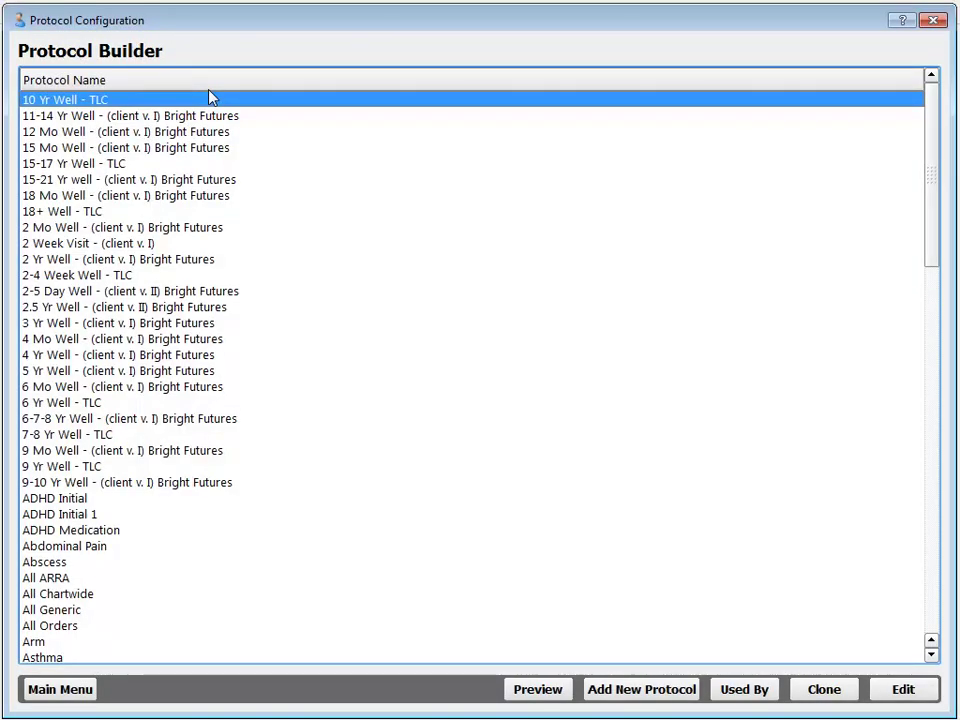
{"action": "double_click", "coordinate": [212, 264]}
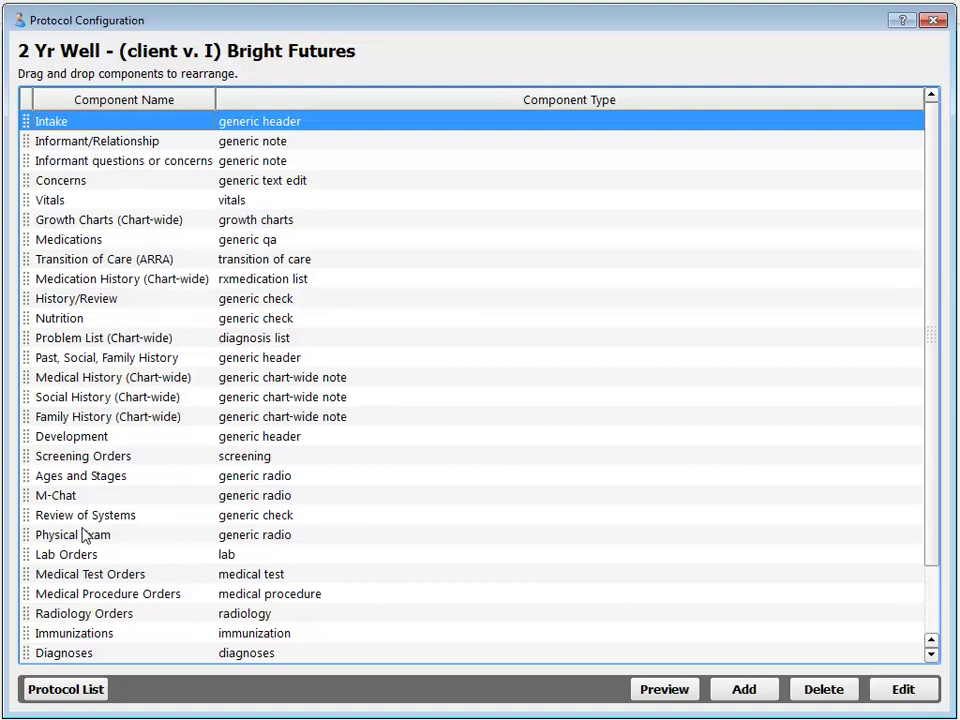
{"action": "double_click", "coordinate": [86, 558]}
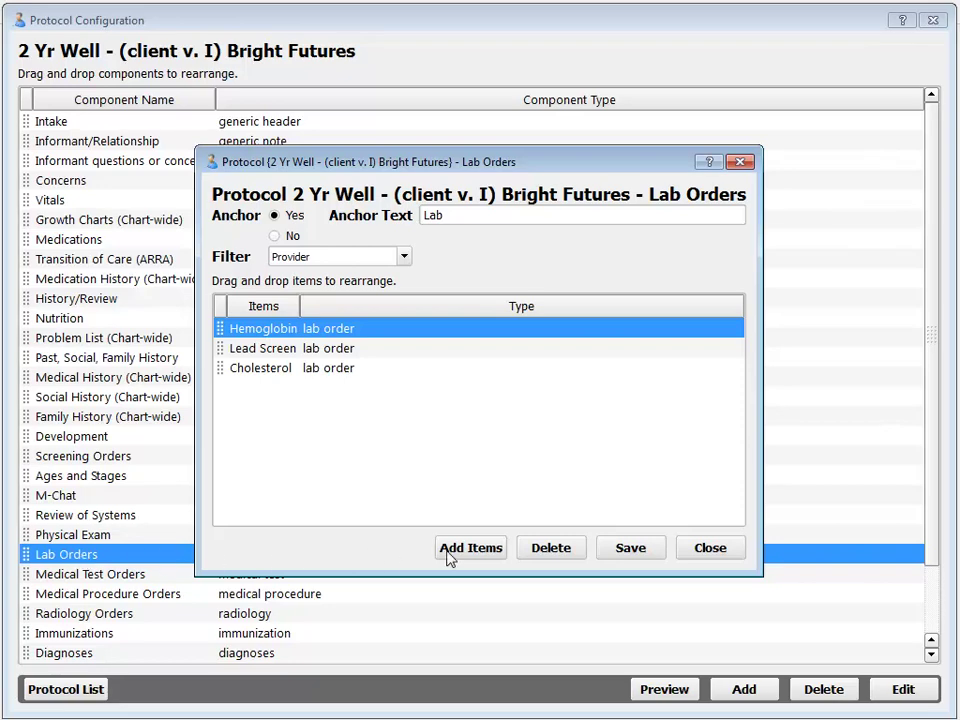
{"action": "left_click", "coordinate": [709, 548]}
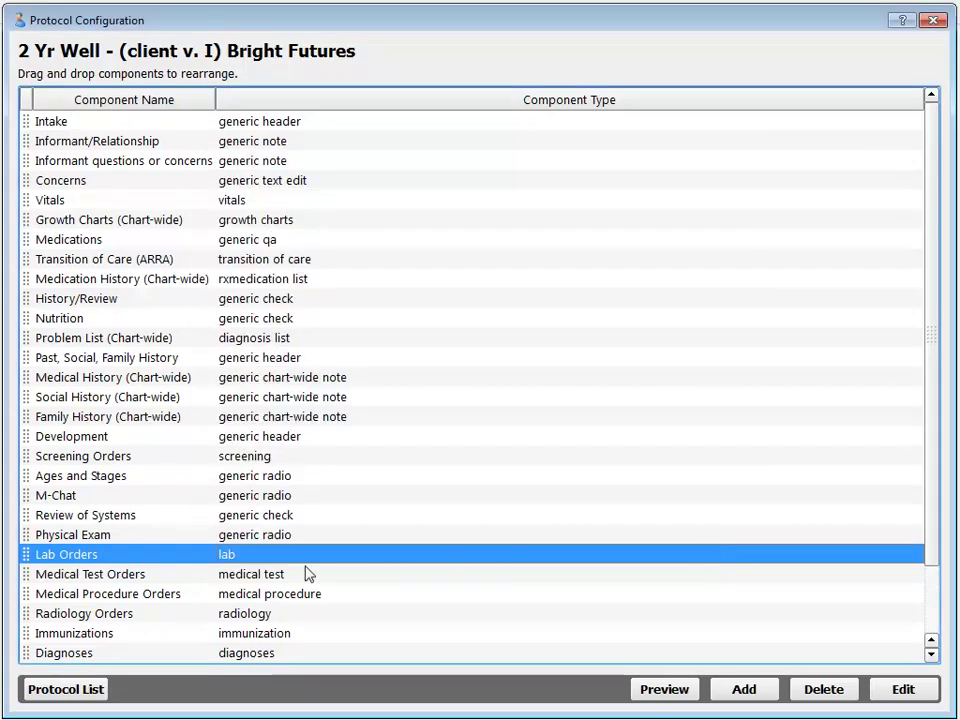
{"action": "left_click", "coordinate": [66, 697]}
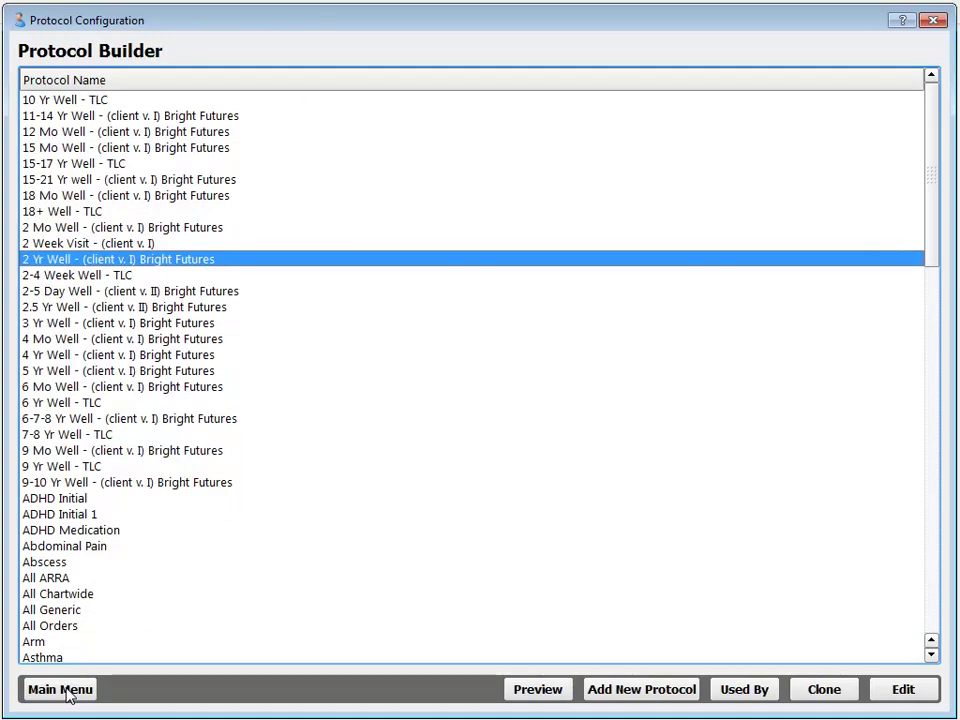
{"action": "left_click", "coordinate": [66, 697]}
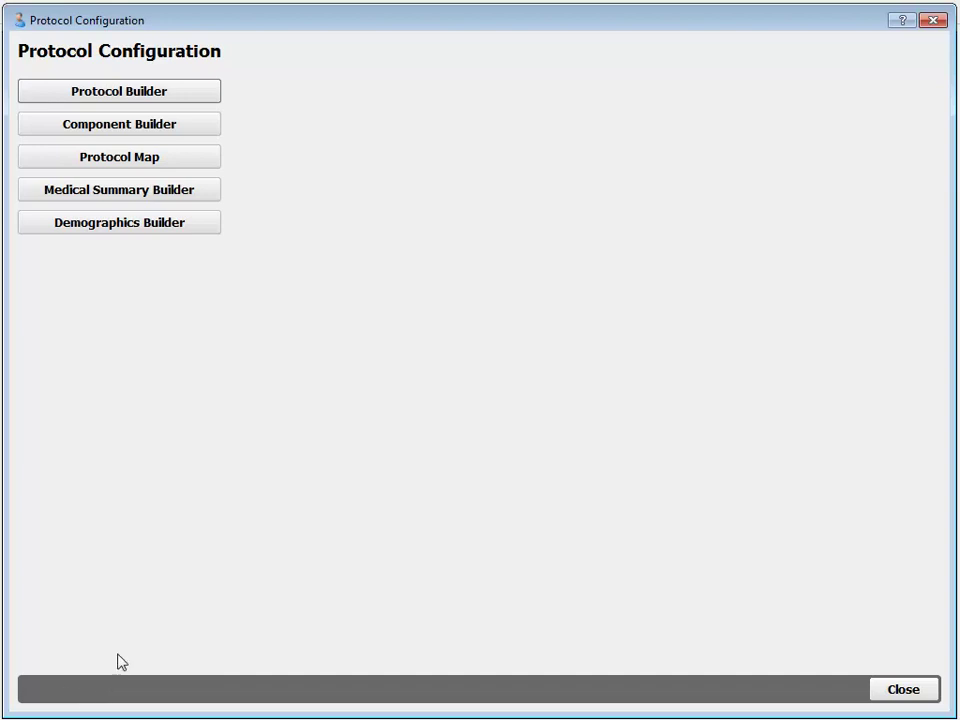
Step: In the Component Builder, examine the Burn treatment order under Medical Procedure Orders, cancel the edit and leave Protocol Configuration
{"action": "left_click", "coordinate": [190, 128]}
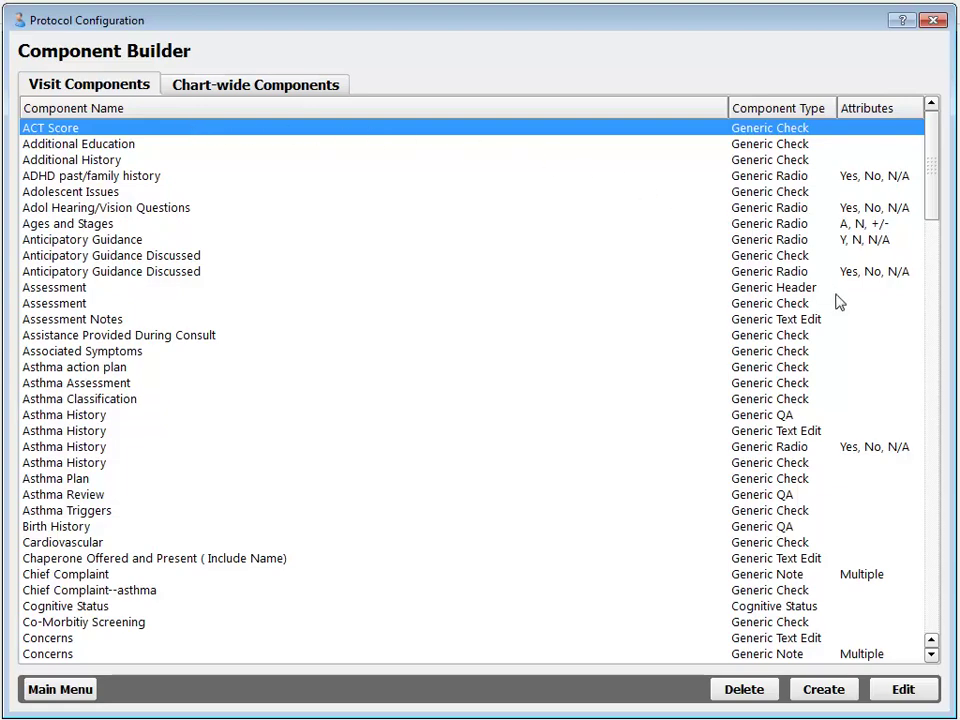
{"action": "left_click", "coordinate": [931, 555]}
{"action": "left_click", "coordinate": [930, 563]}
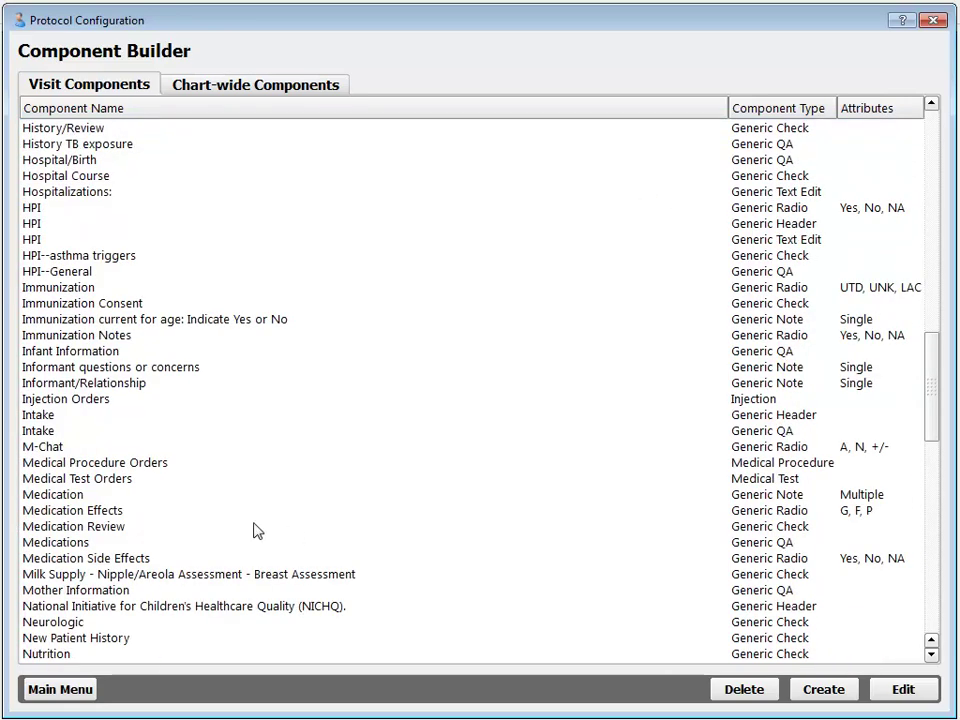
{"action": "double_click", "coordinate": [138, 474]}
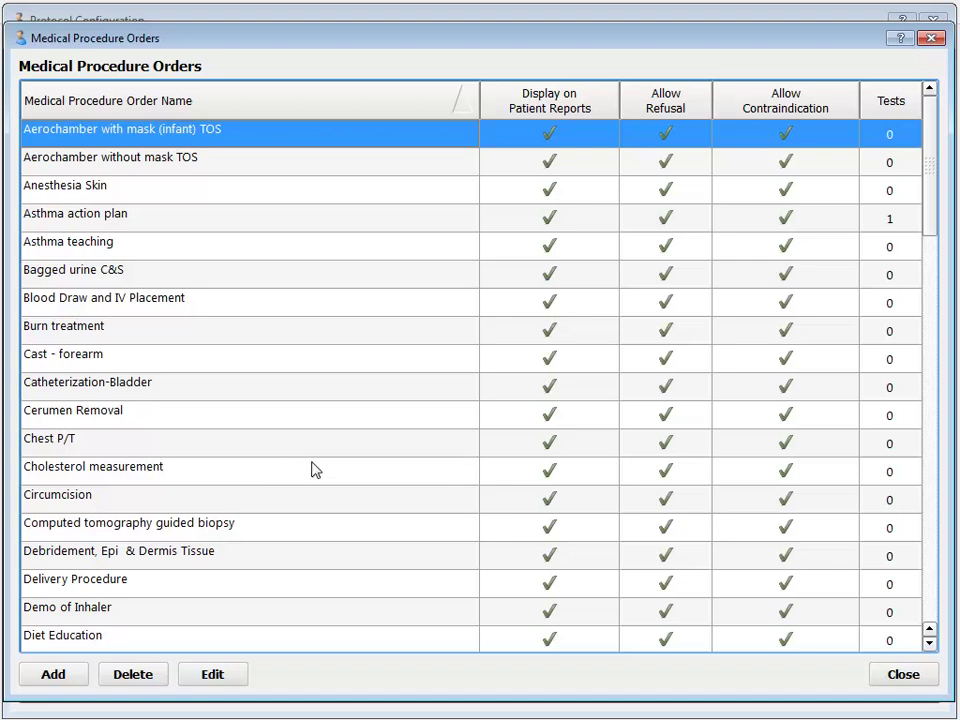
{"action": "double_click", "coordinate": [310, 340]}
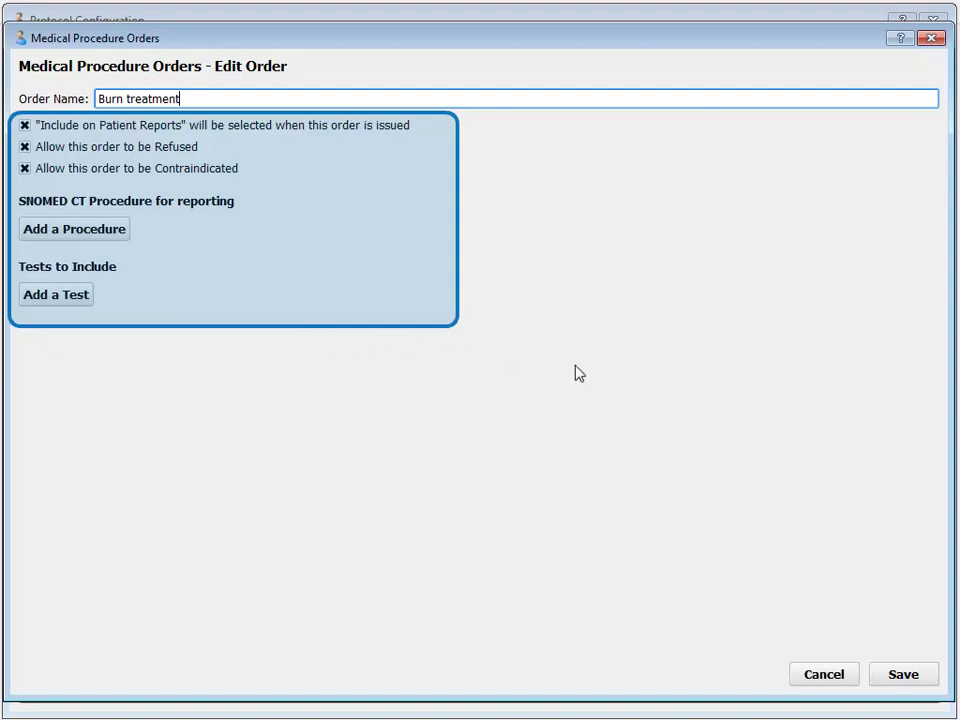
{"action": "left_click", "coordinate": [822, 676]}
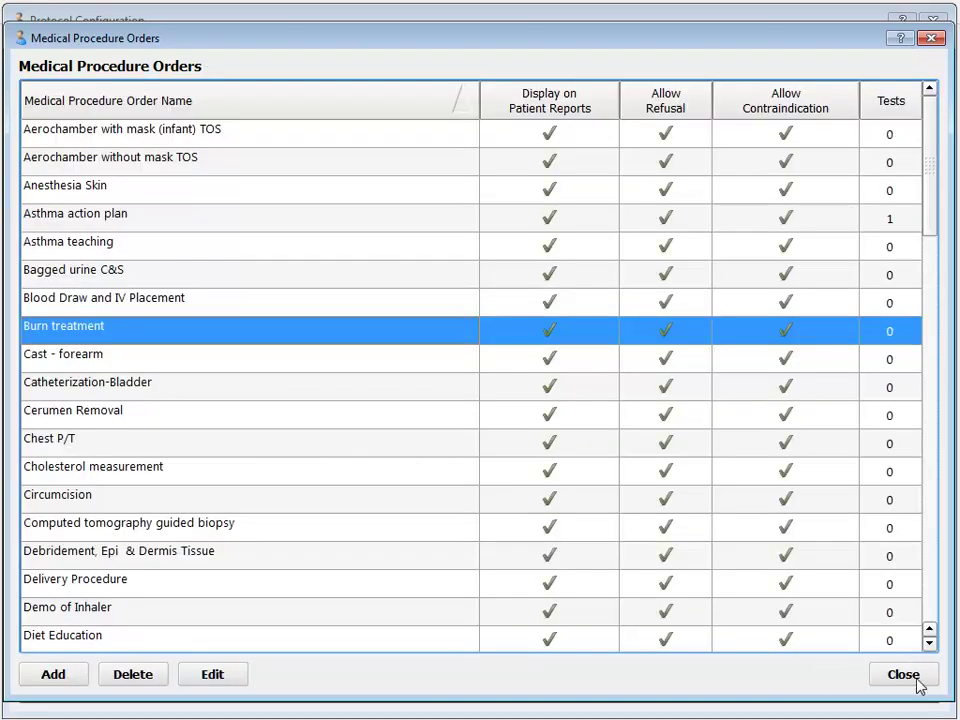
{"action": "left_click", "coordinate": [915, 684]}
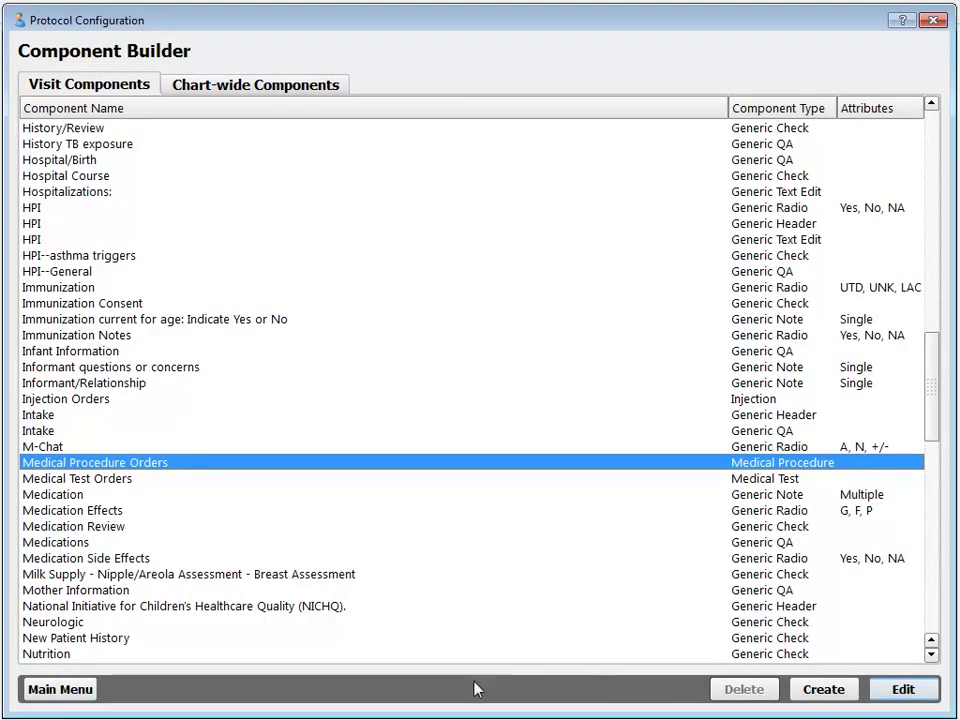
{"action": "left_click", "coordinate": [76, 697]}
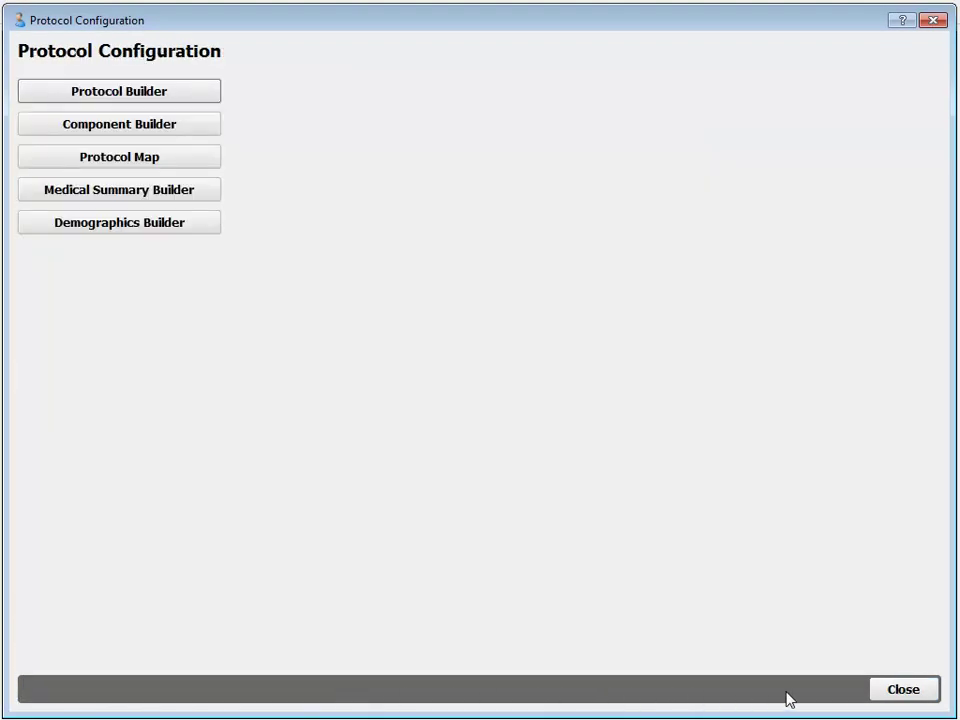
{"action": "left_click", "coordinate": [906, 690]}
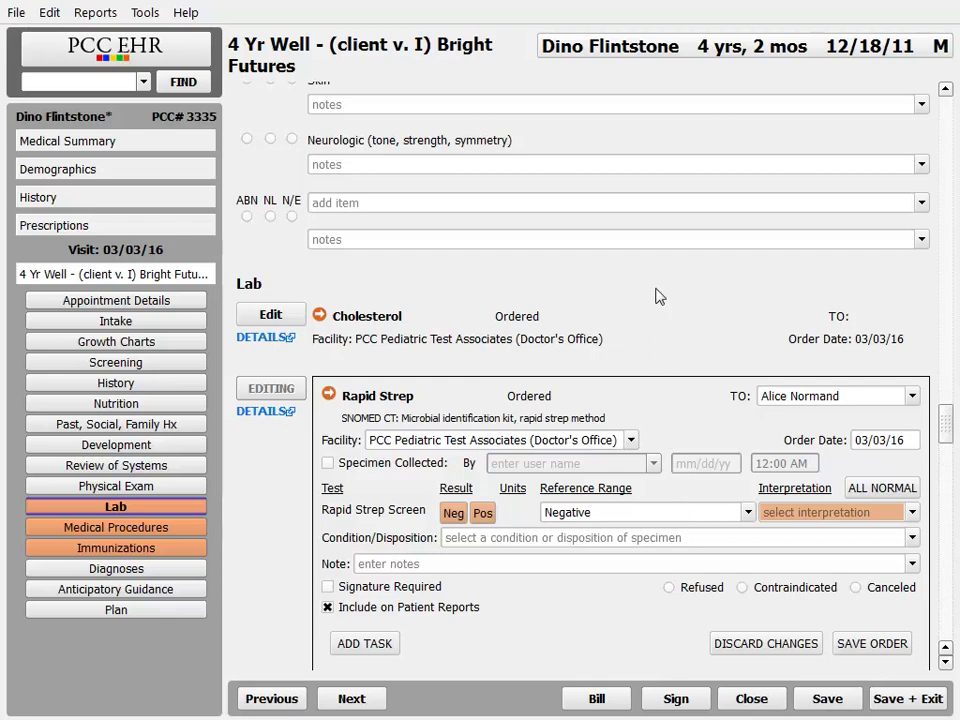
Step: In Billing Configuration, search the order mappings for rapid, examine the Rapid Strep order's billing codes and cancel the edit
{"action": "left_click", "coordinate": [145, 13]}
{"action": "left_click", "coordinate": [256, 55]}
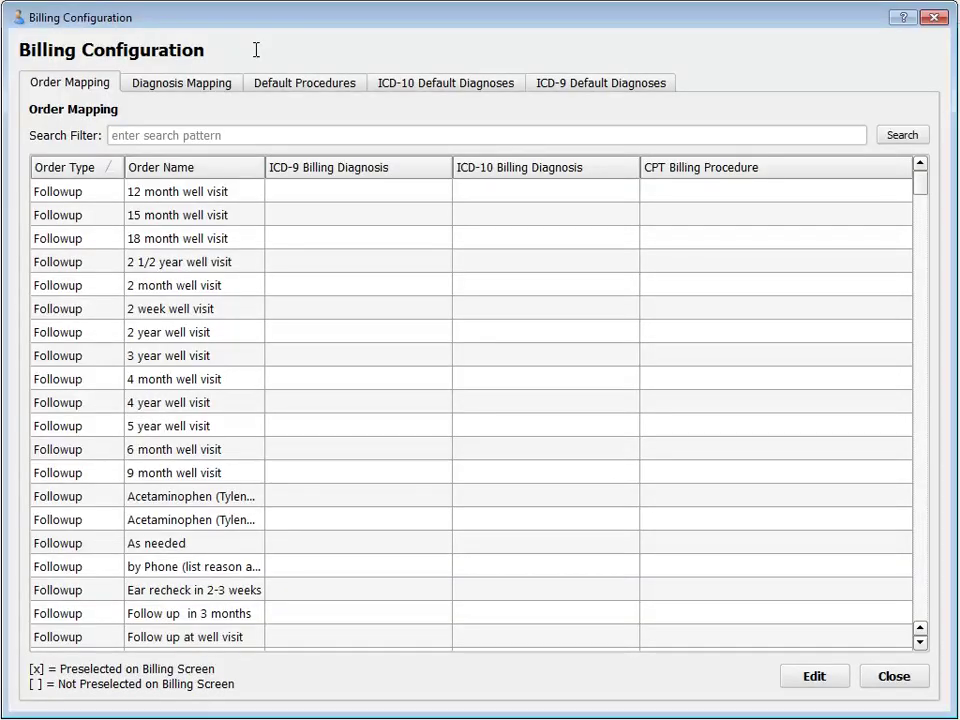
{"action": "left_click", "coordinate": [272, 134]}
{"action": "type", "text": "ra"}
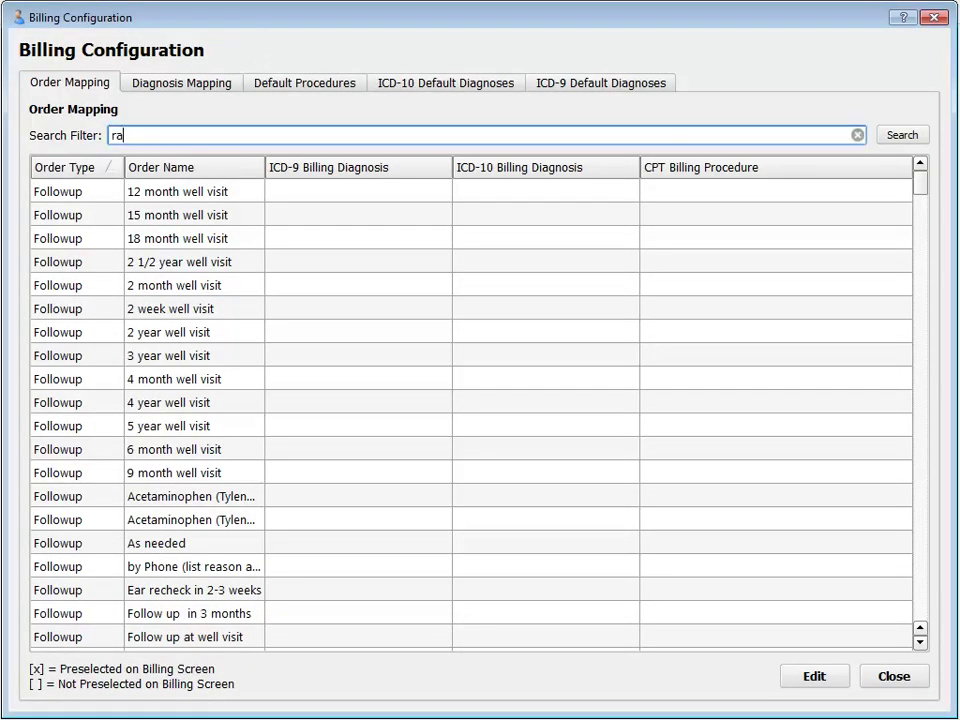
{"action": "type", "text": "pid"}
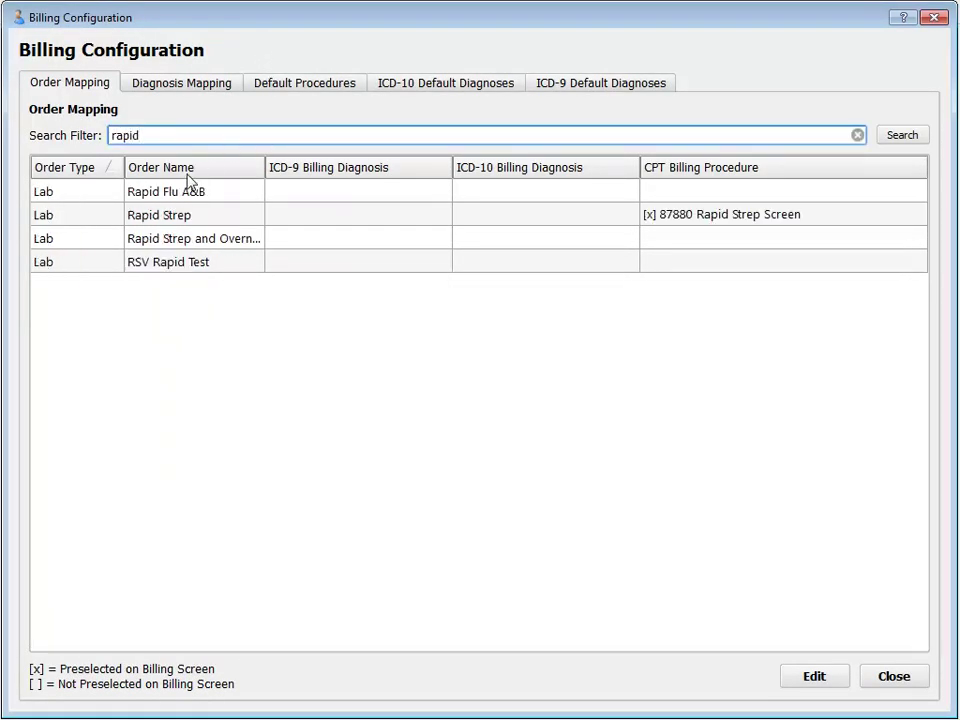
{"action": "double_click", "coordinate": [183, 215]}
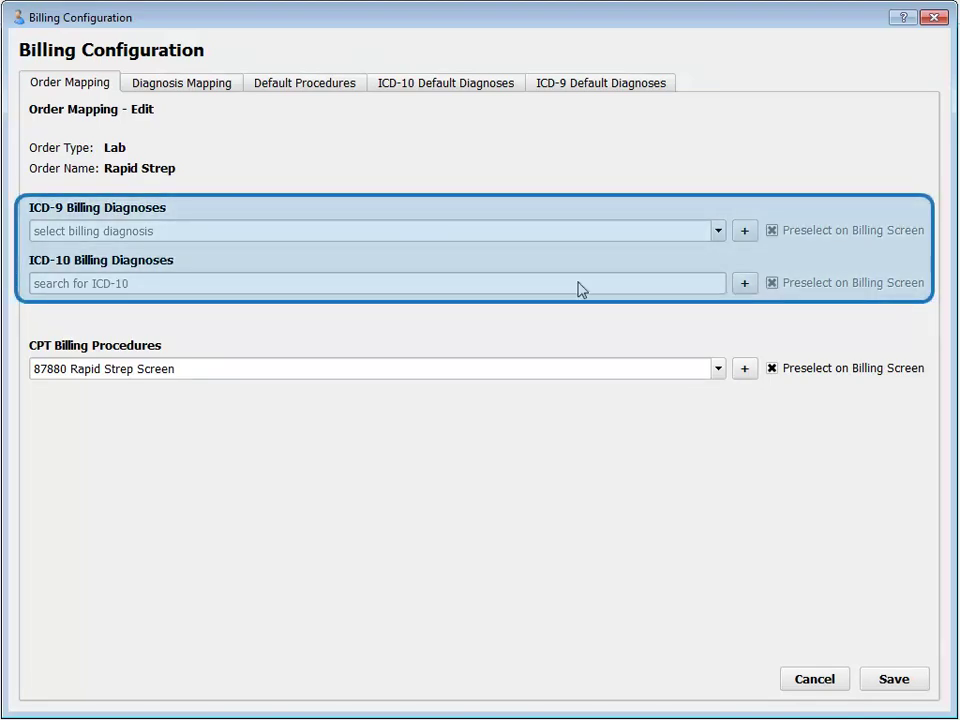
{"action": "left_click", "coordinate": [831, 683]}
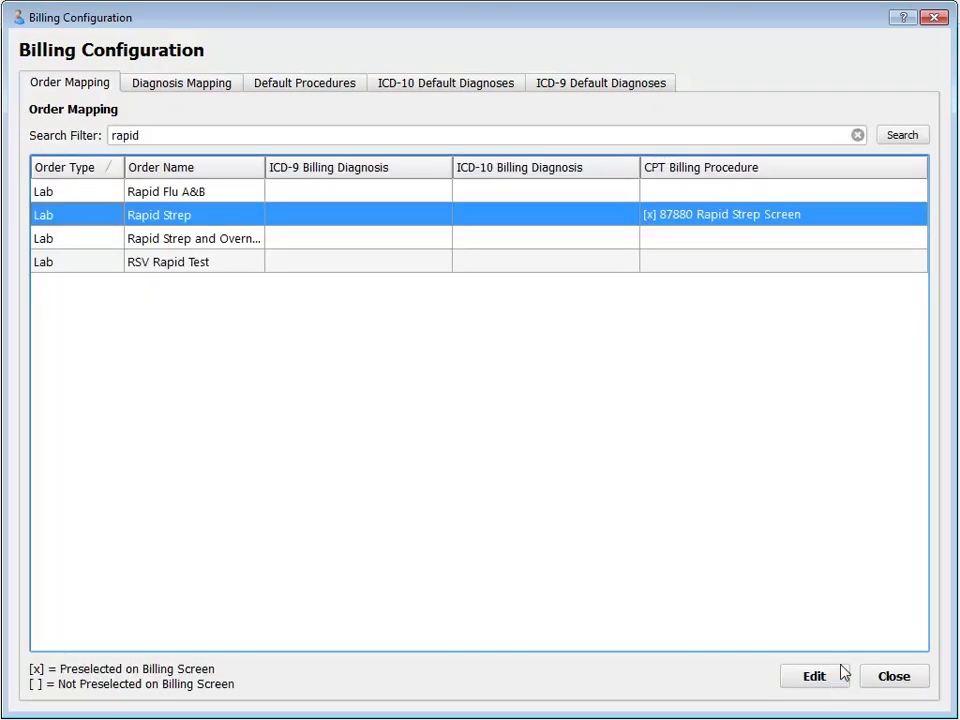
Step: Replace the order mapping search filter with mmr to view the billing codes of the MMR immunization orders
{"action": "left_click", "coordinate": [857, 135]}
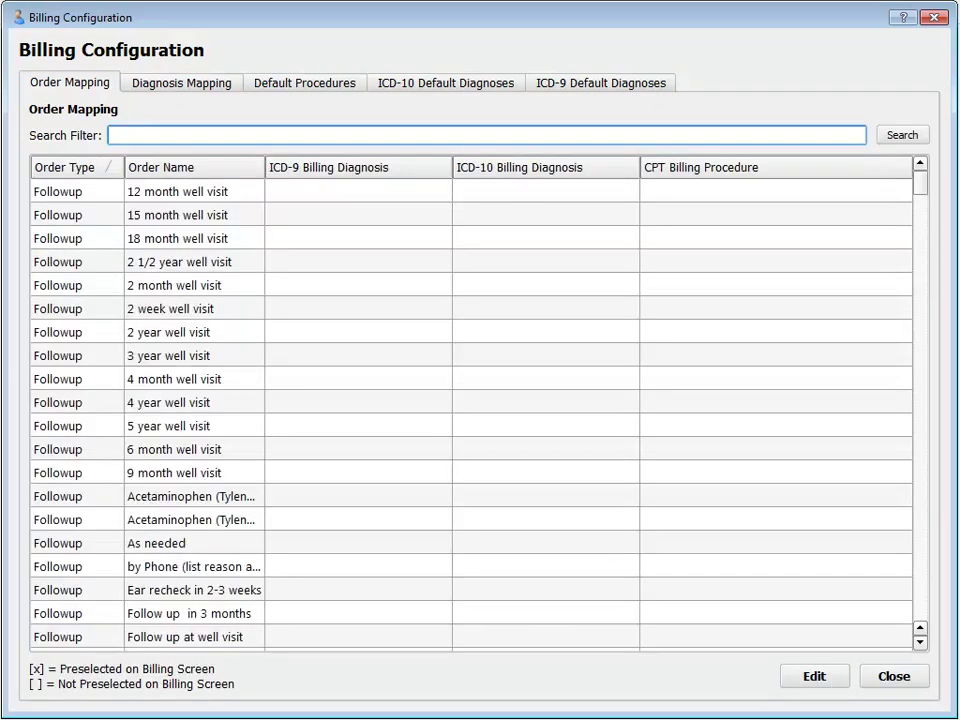
{"action": "type", "text": "mmr"}
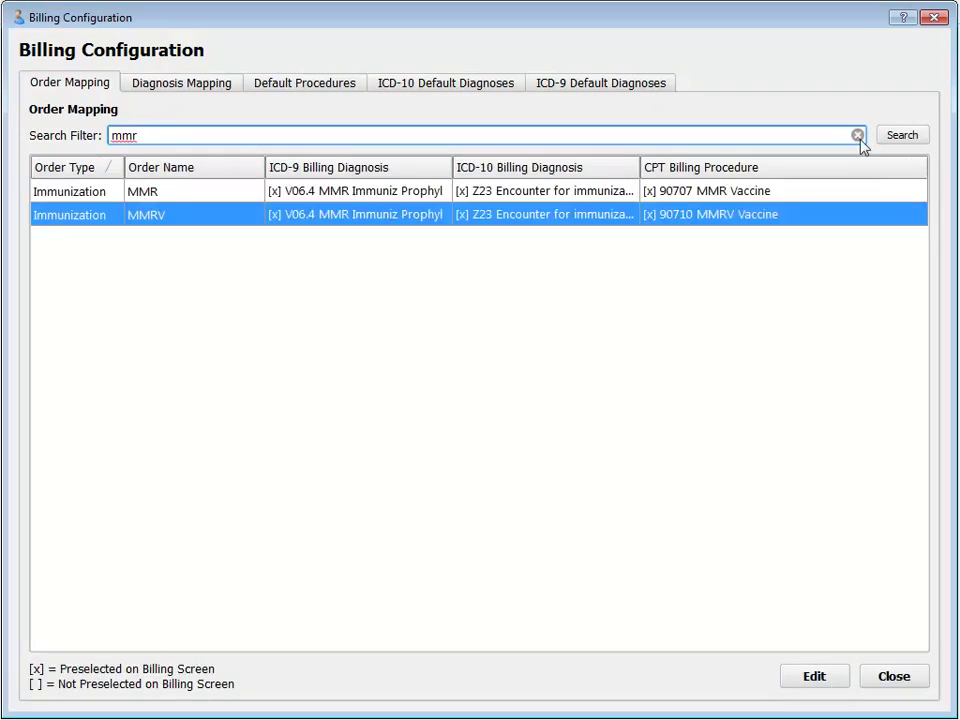